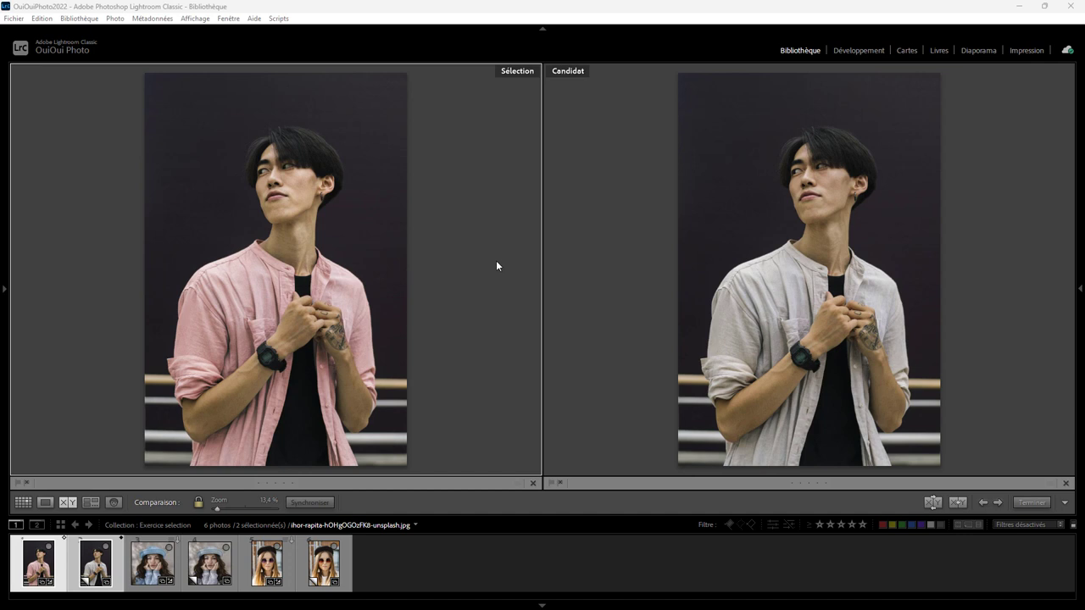
Switch the comparison to the grey-shirt copy versus the blue-hat woman's portrait
key("Up")
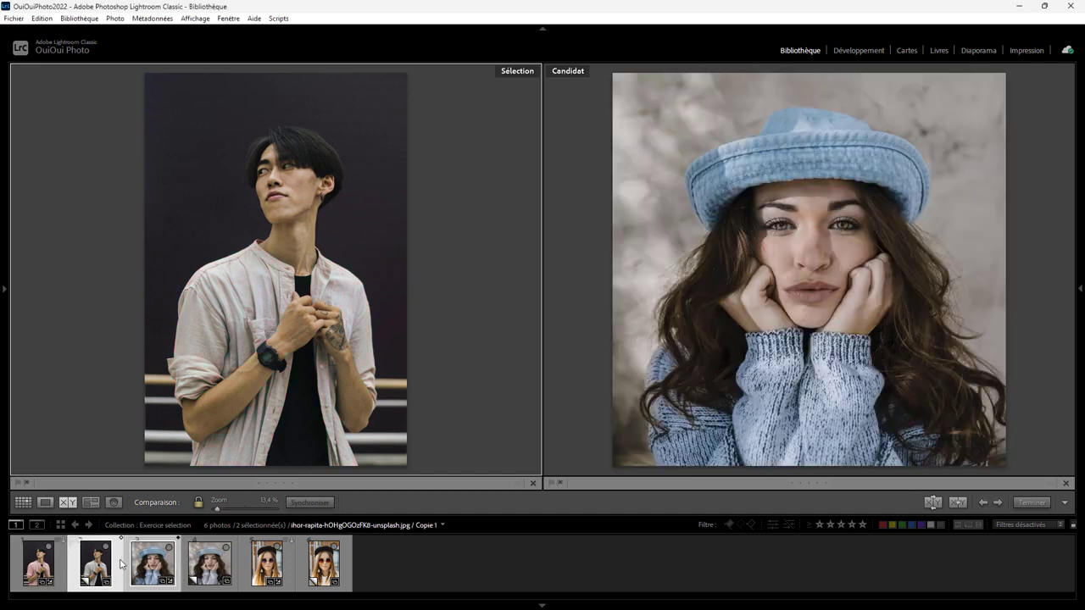
In Loupe view, browse the grey-shirt, blue-hat and sunglasses portraits
left_click(45, 503)
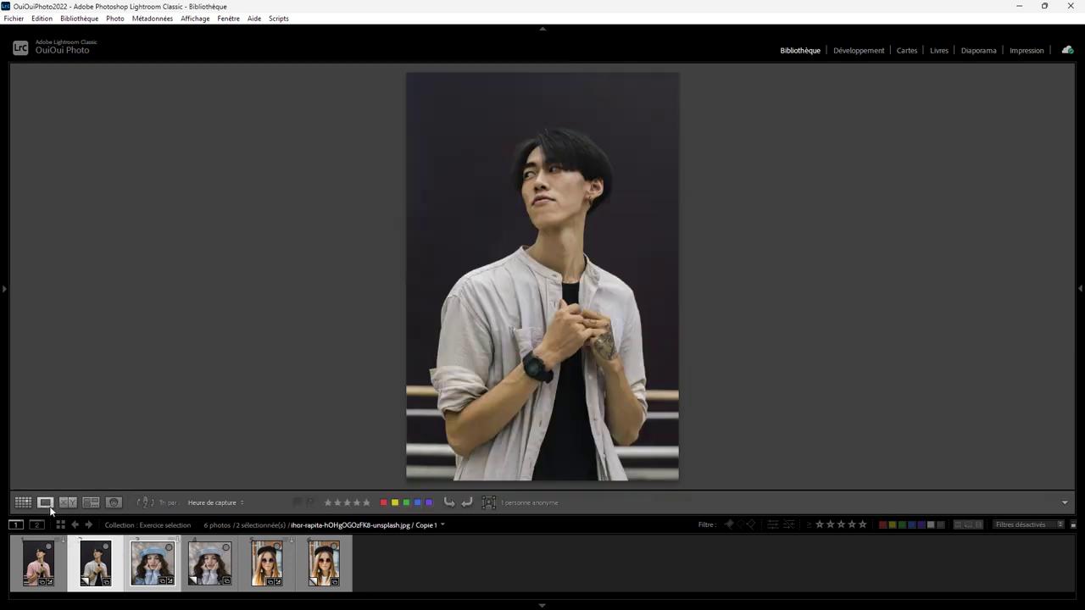
left_click(122, 566)
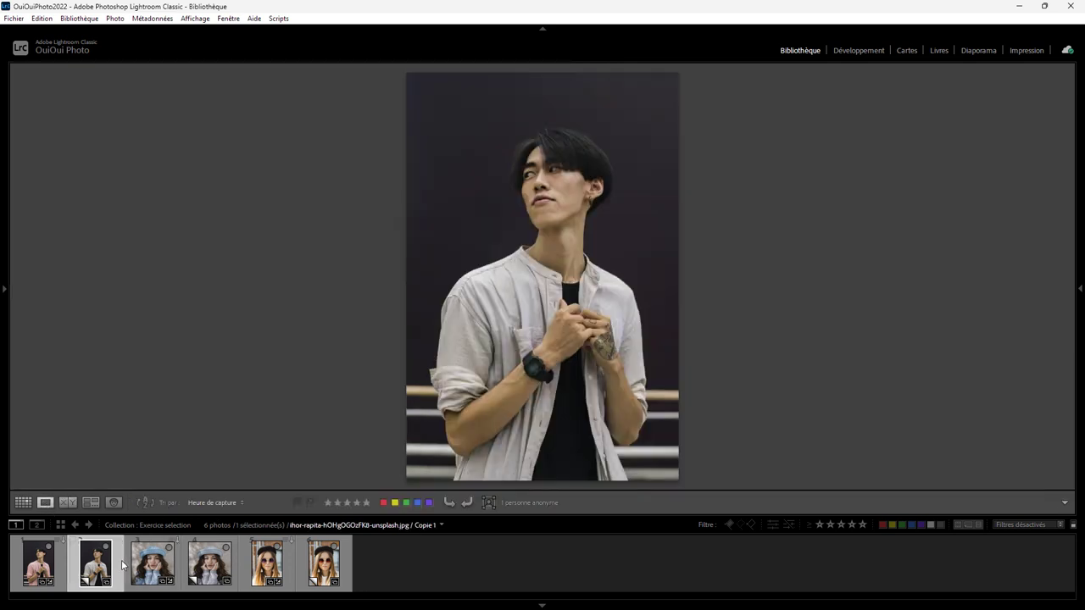
left_click(225, 563)
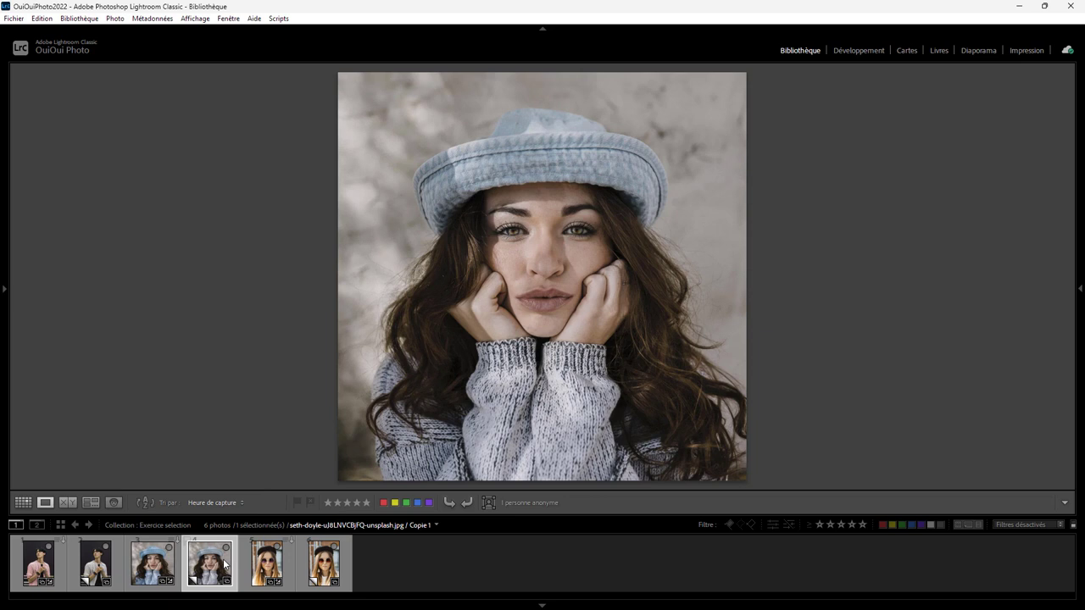
left_click(329, 566)
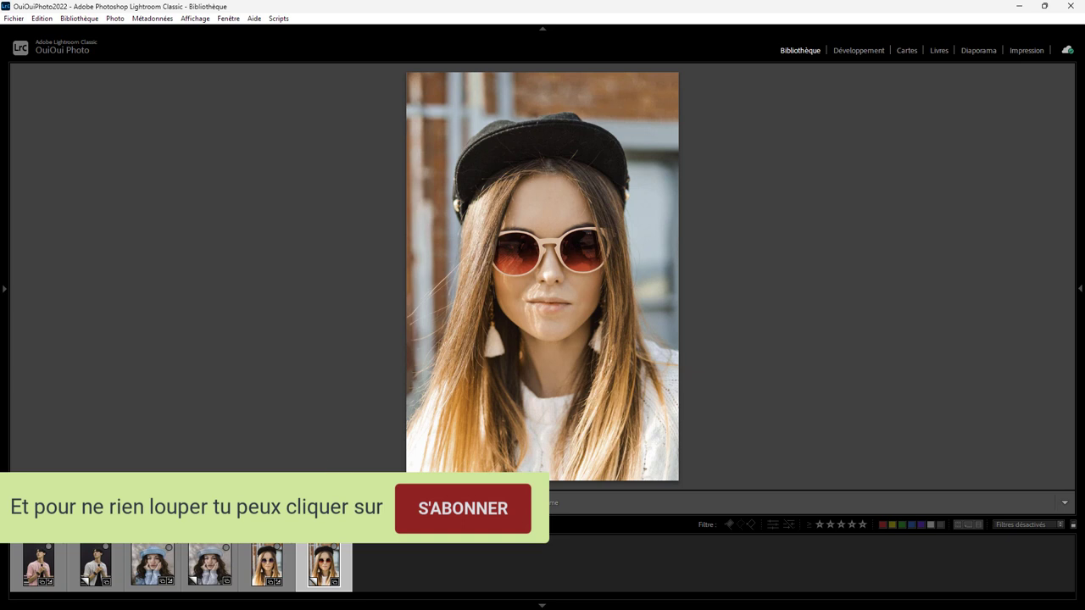
left_click(216, 573)
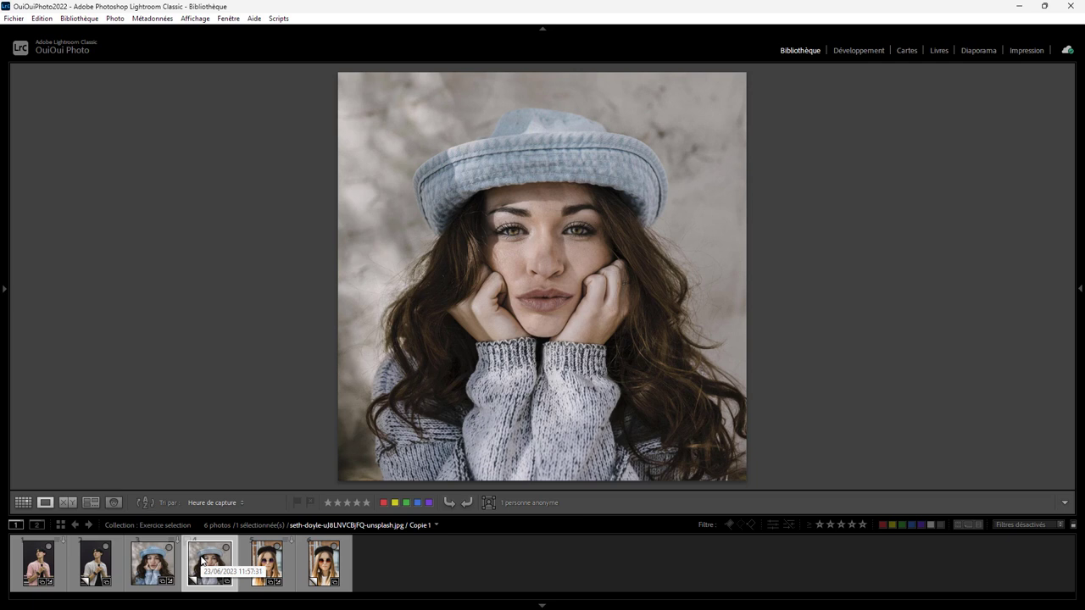
Compare the man's grey-shirt copy side by side with his pink-shirt original
left_click(95, 563)
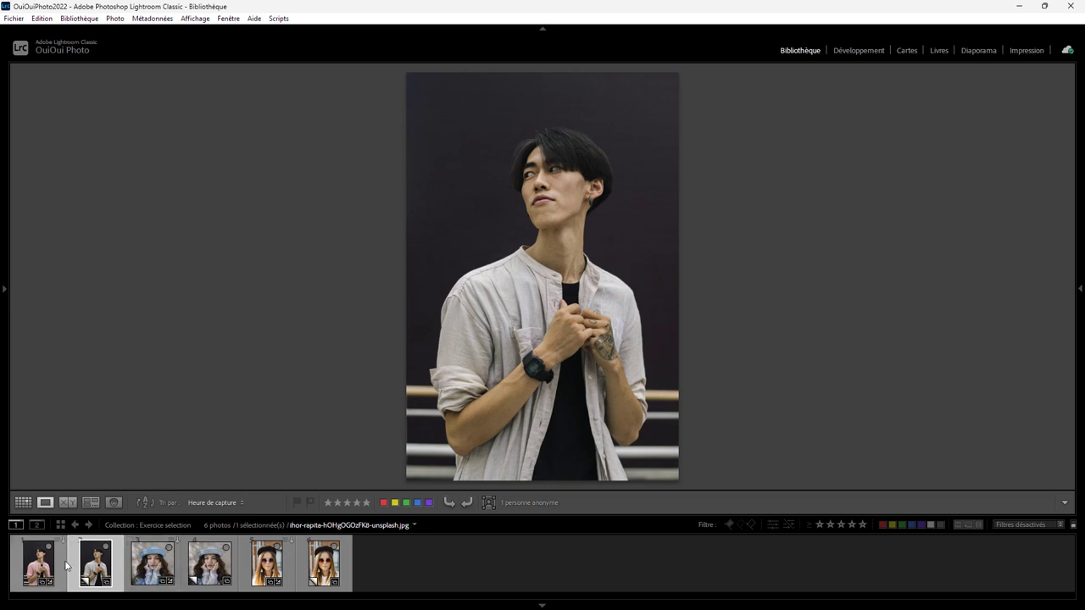
left_click(66, 565, "ctrl")
left_click(68, 502)
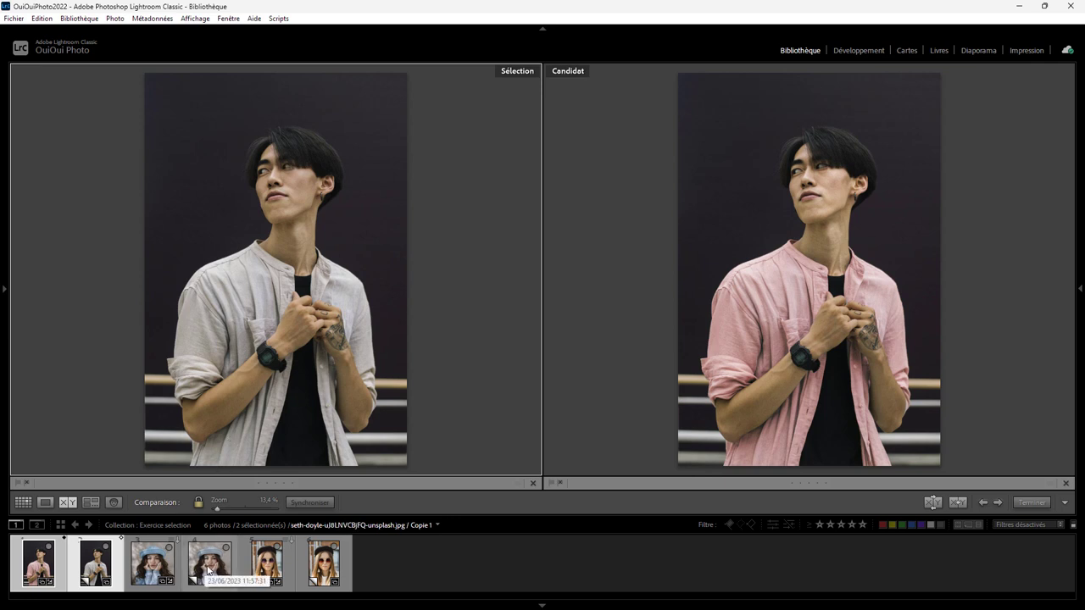
Compare the original and blue-recoloured hat portraits side by side
left_click(45, 503)
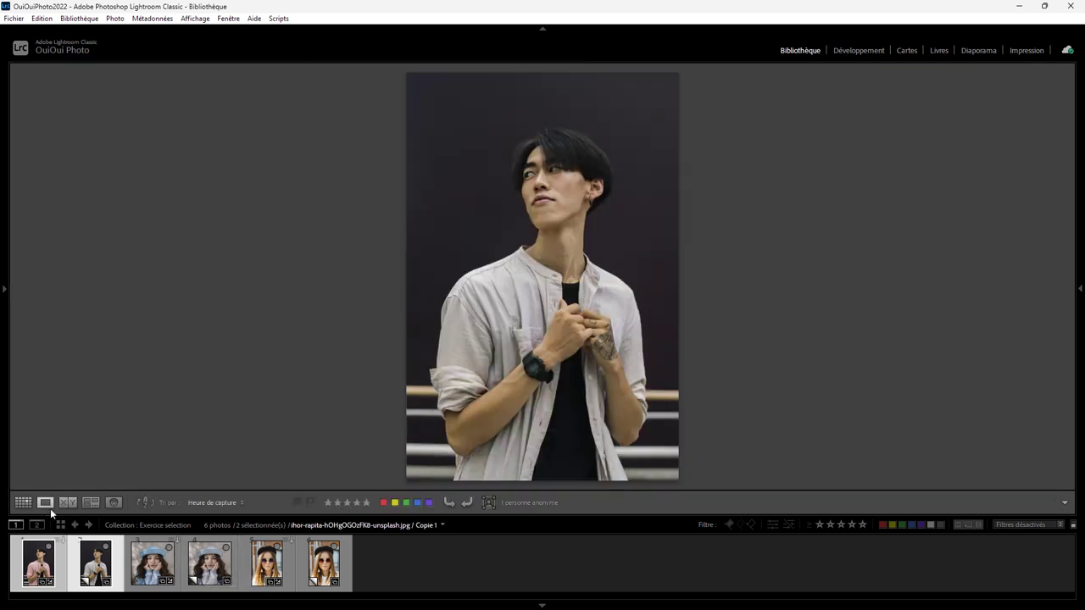
left_click(206, 555)
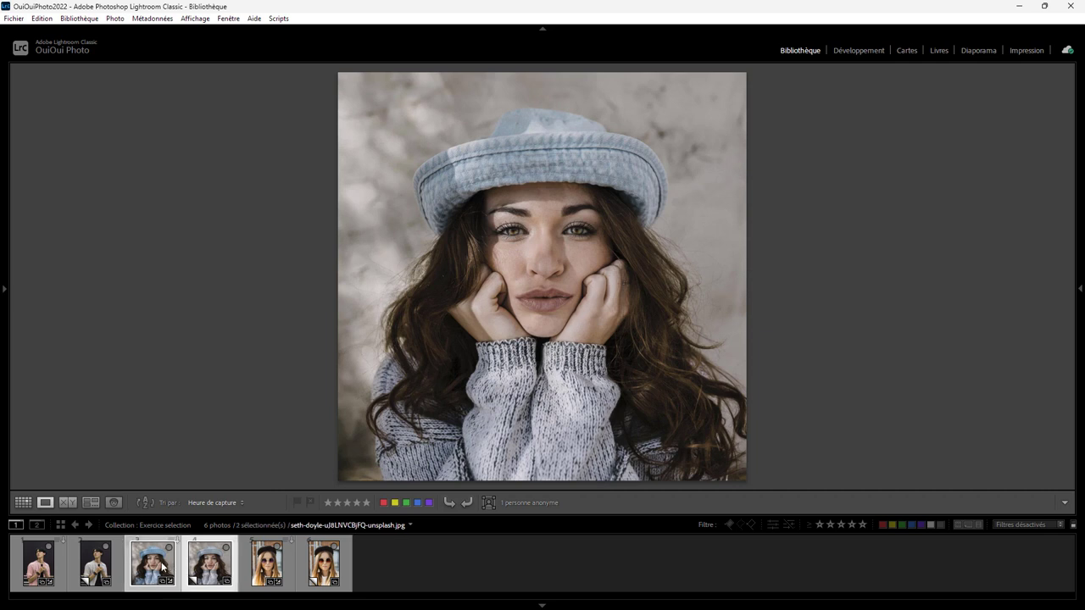
left_click(68, 503)
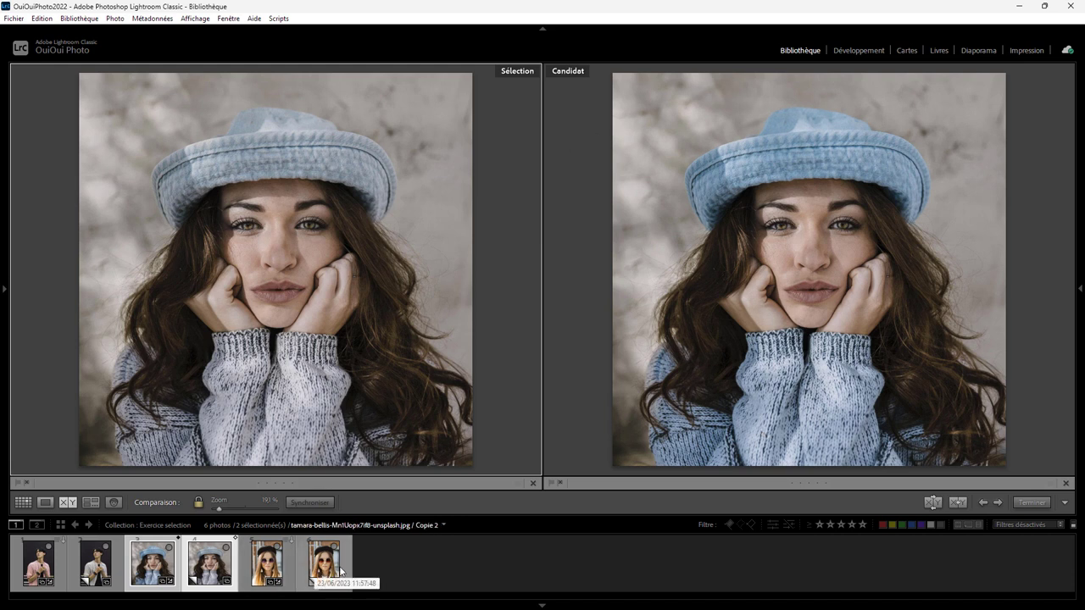
Return to Loupe and select the sunglasses portrait with its purple-lens version
left_click(45, 503)
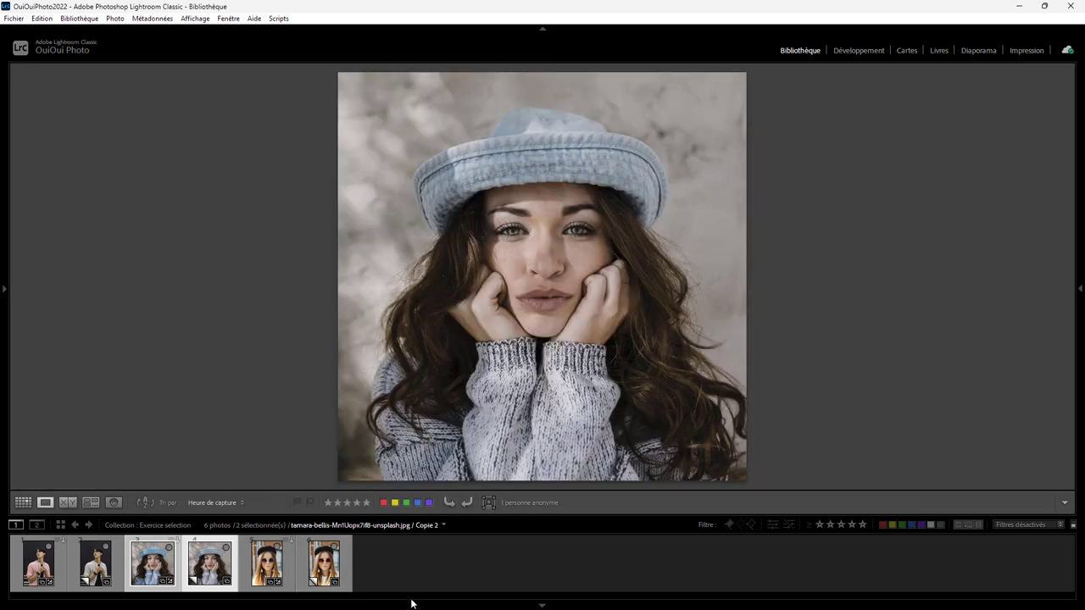
left_click(330, 563)
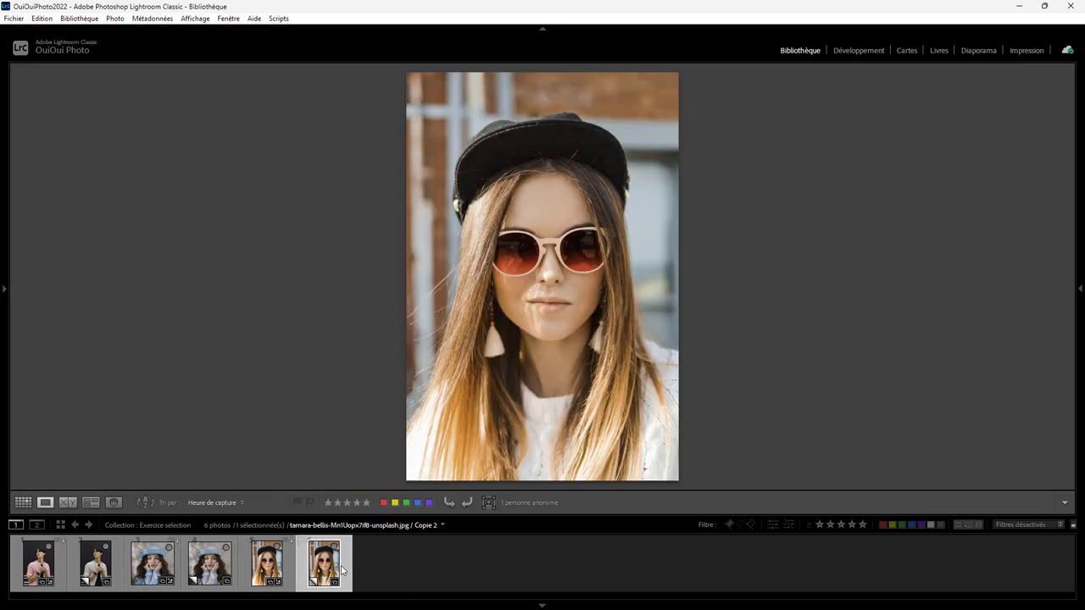
left_click(290, 574, "ctrl")
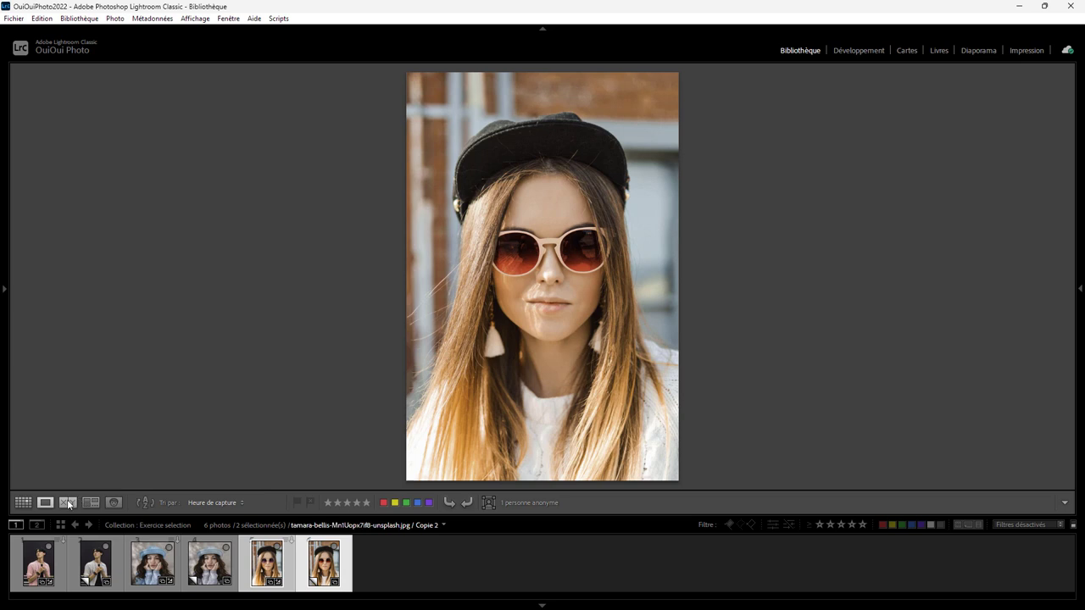
Compare the red- and purple-lens sunglasses versions, then return to single-photo view
left_click(68, 502)
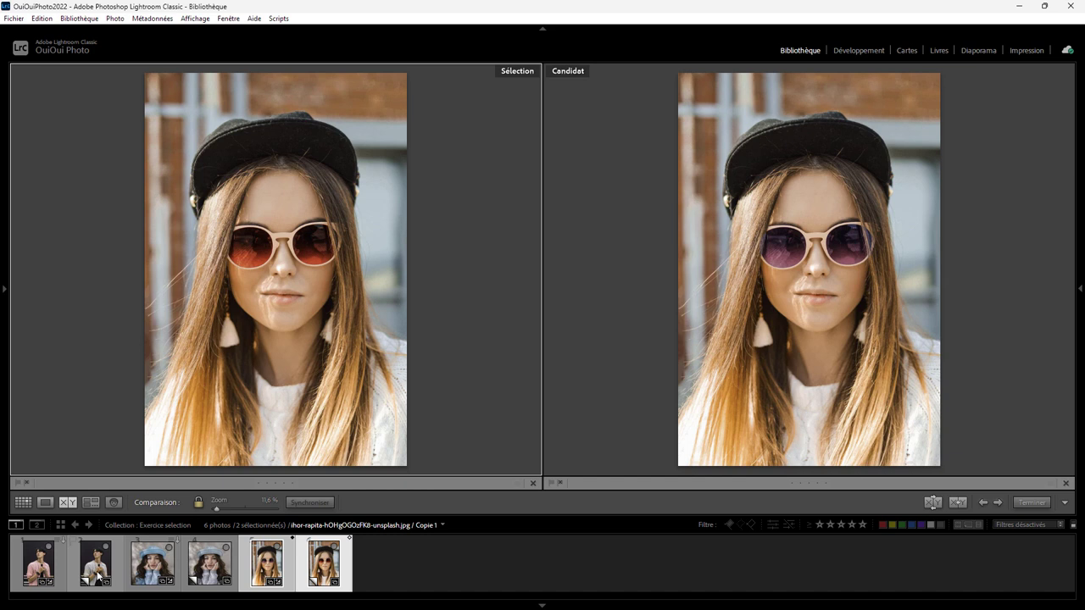
left_click(45, 501)
left_click(95, 563)
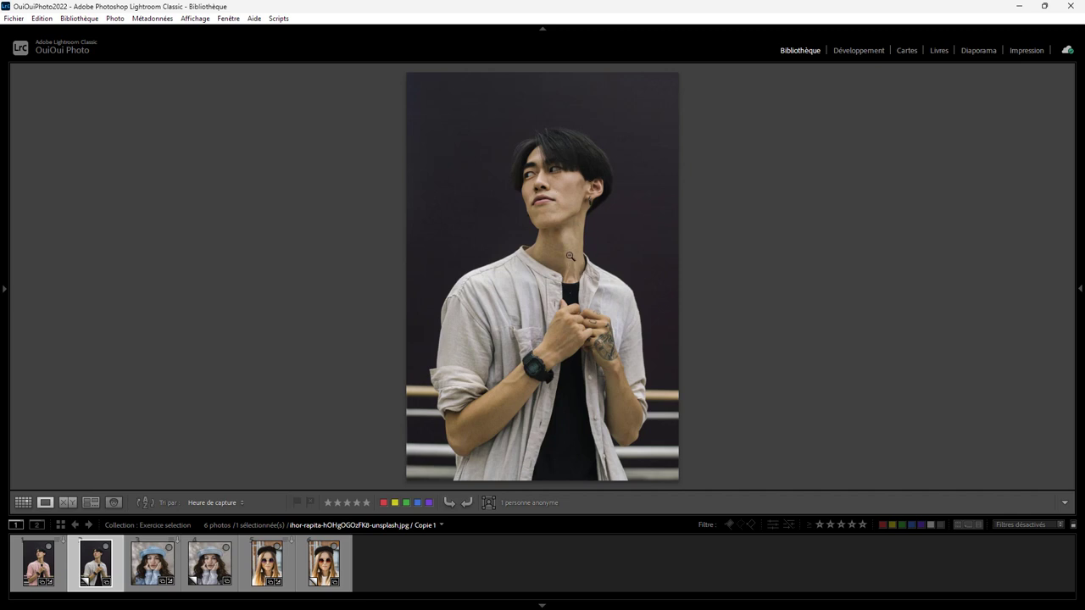
Browse the blue-hat and sunglasses portraits, then step back to the man's grey-shirt copy
left_click(225, 568)
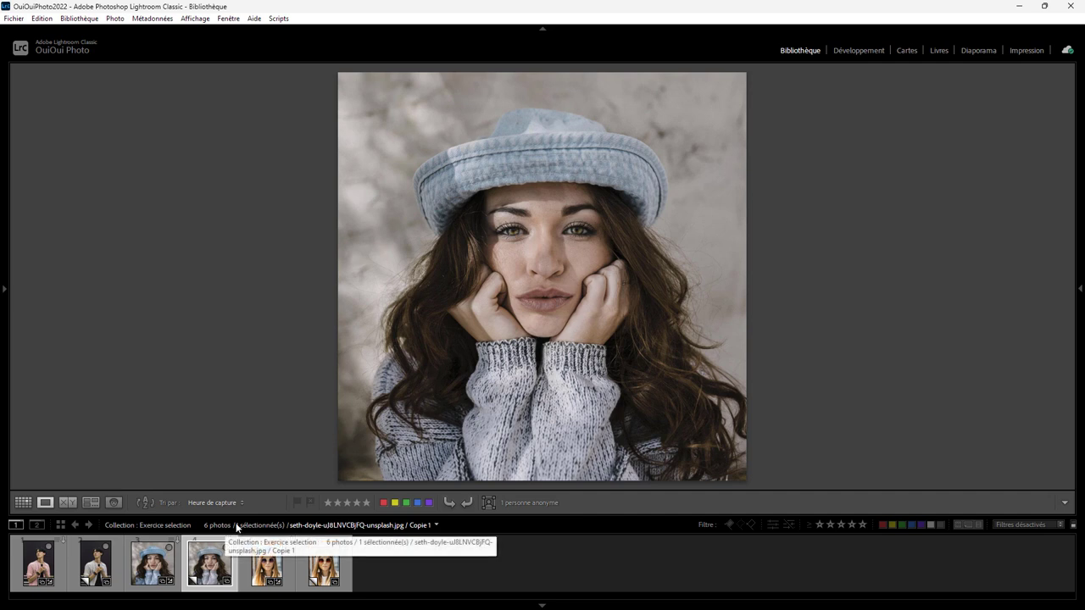
left_click(319, 573)
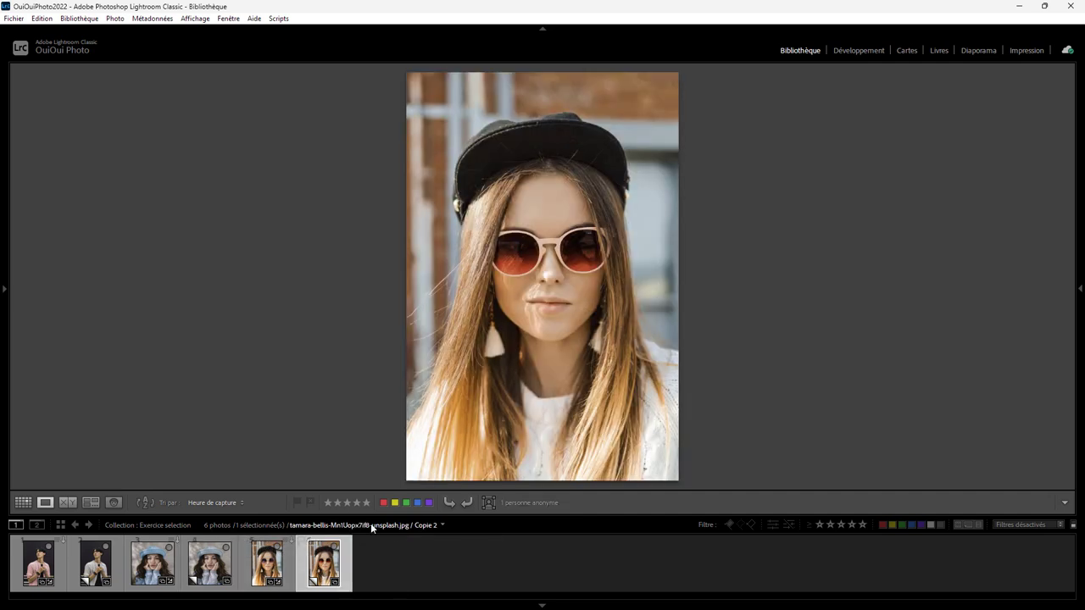
left_click(267, 564)
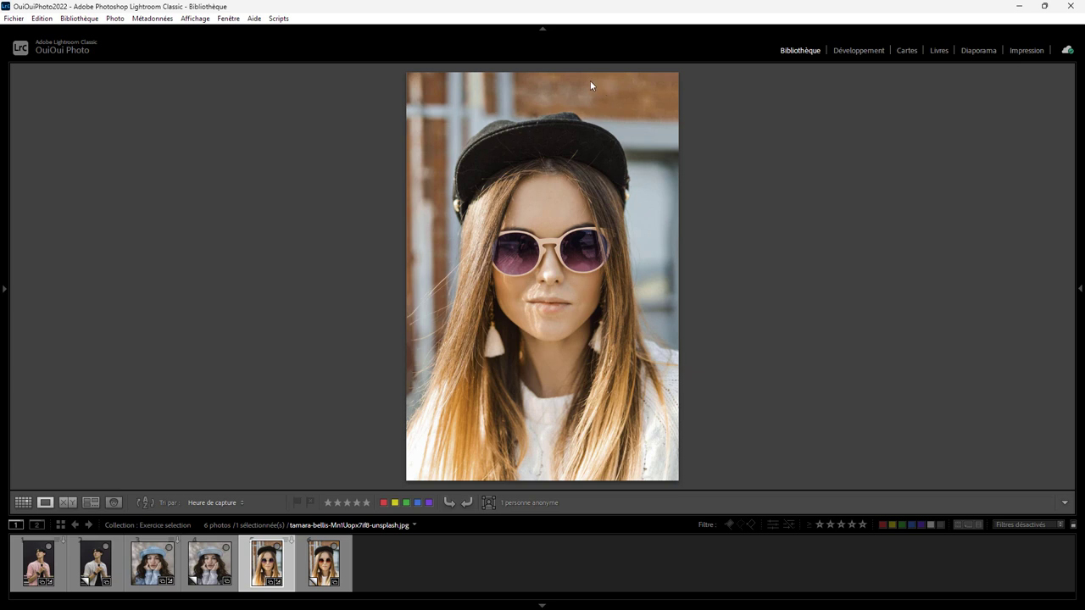
key("Left")
key("Left")
key("Left")
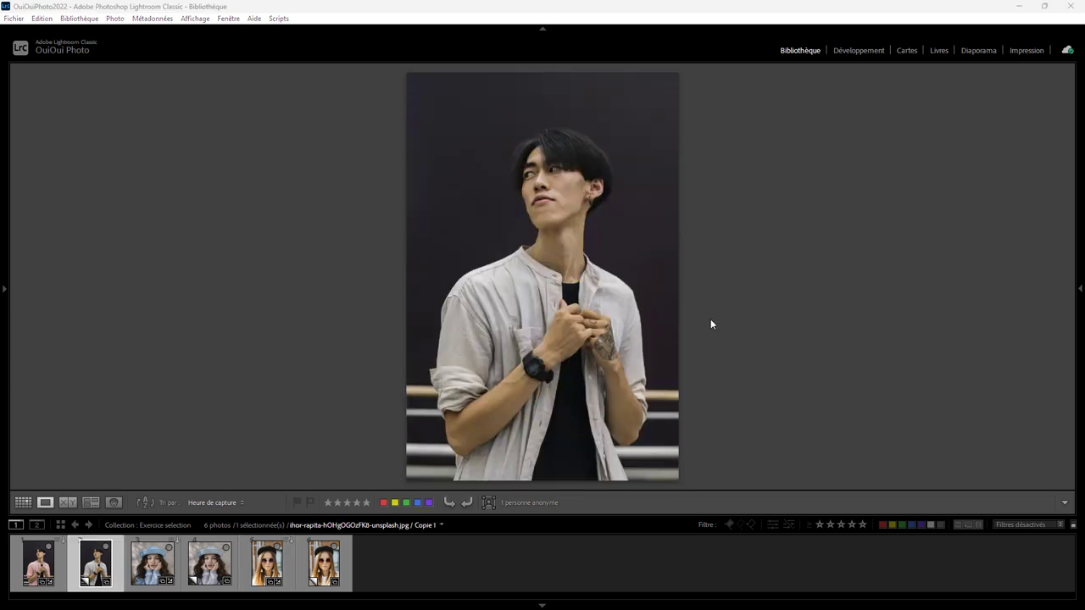
Open the grey-shirt copy in Développement and show masking with 'Personne 1' detected
left_click(858, 50)
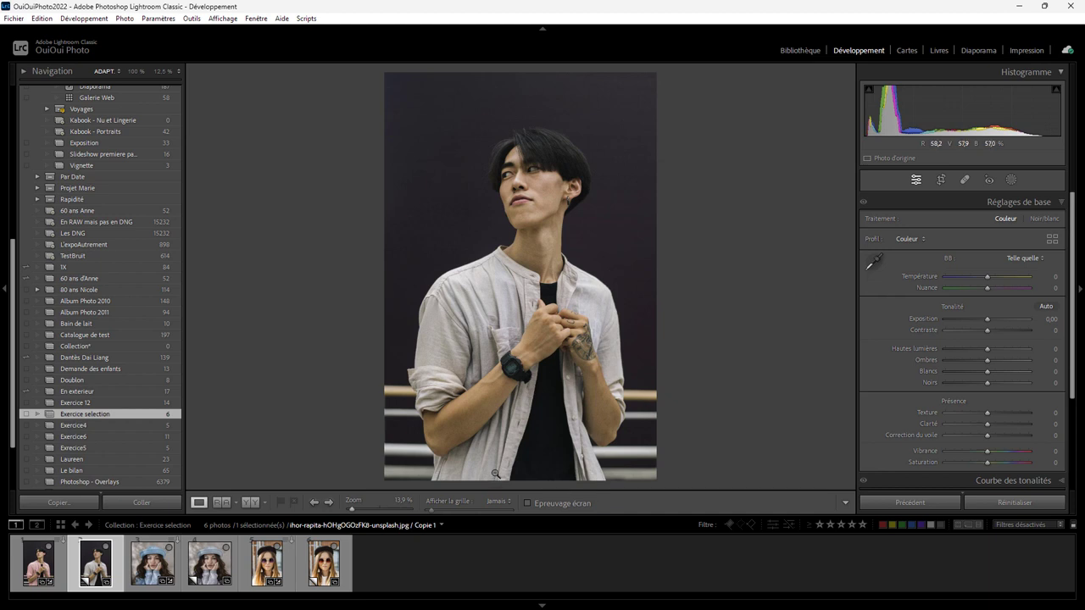
left_click(1010, 179)
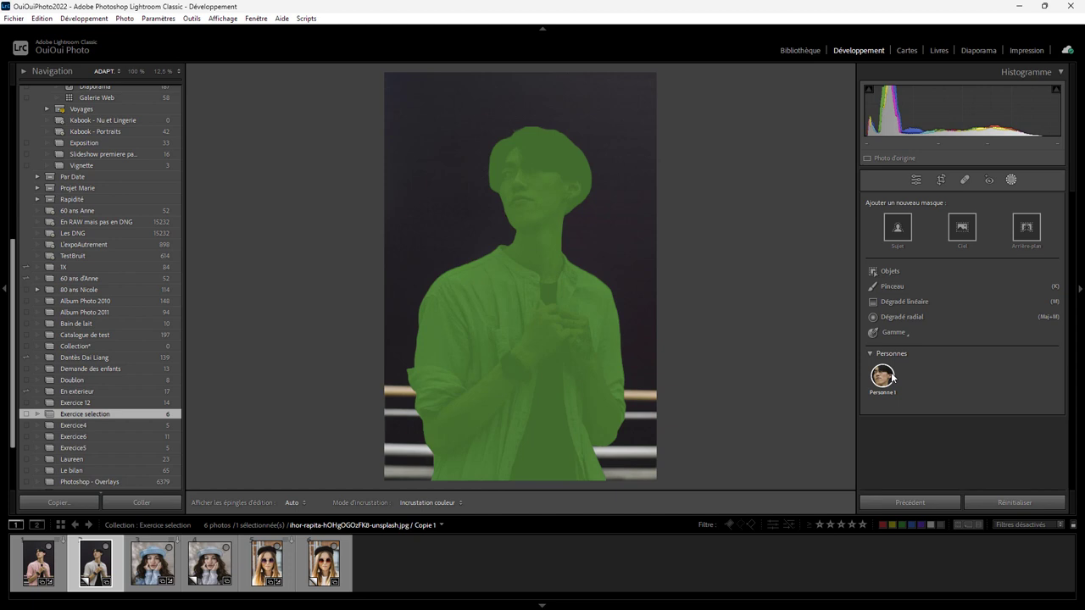
Create 'Masque 1', a people mask of Personne 1 limited to Vêtements (clothing)
left_click(885, 378)
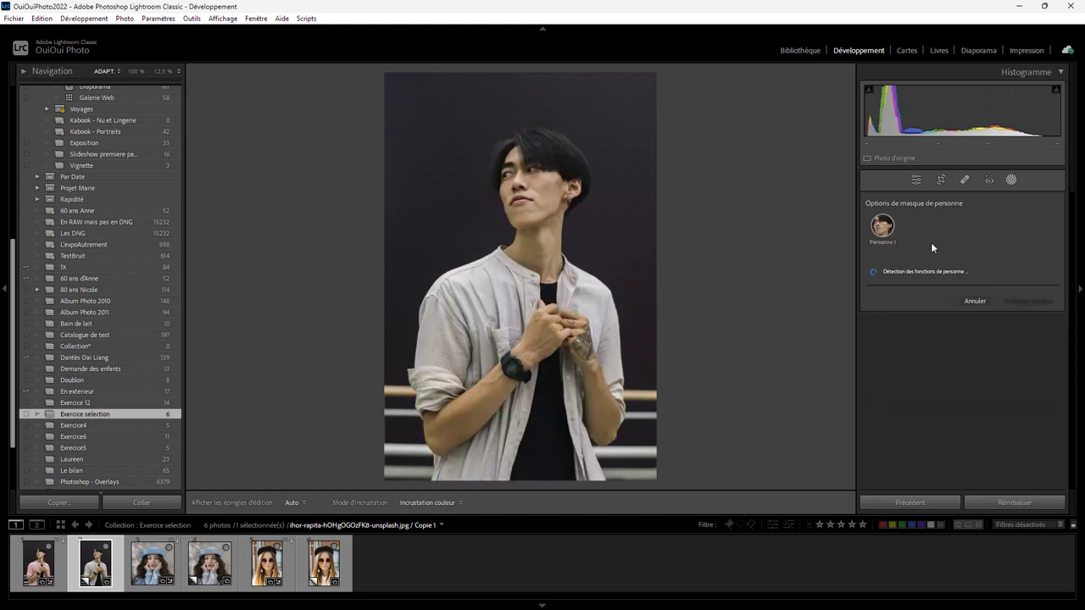
left_click(888, 397)
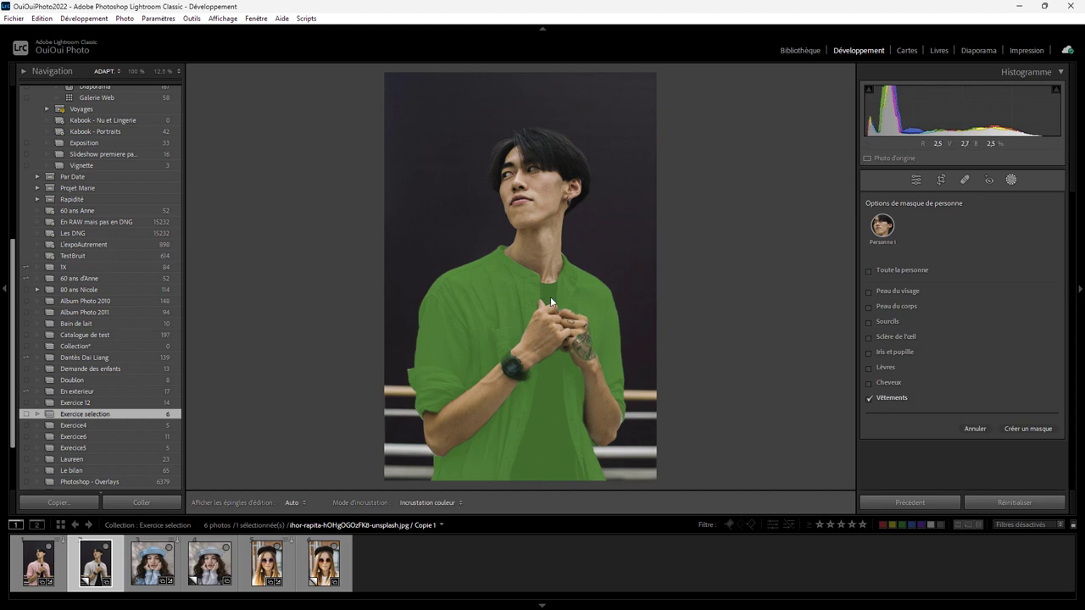
left_click(1029, 429)
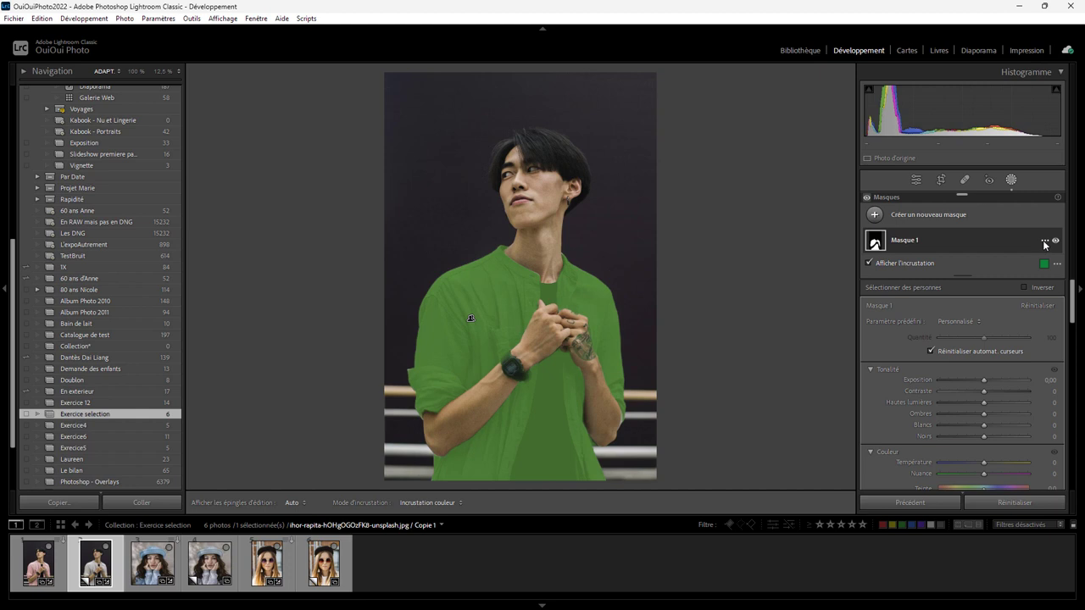
Intersect Masque 1 with an inverted luminance range 85–100 so the black T-shirt drops out
left_click(1044, 242)
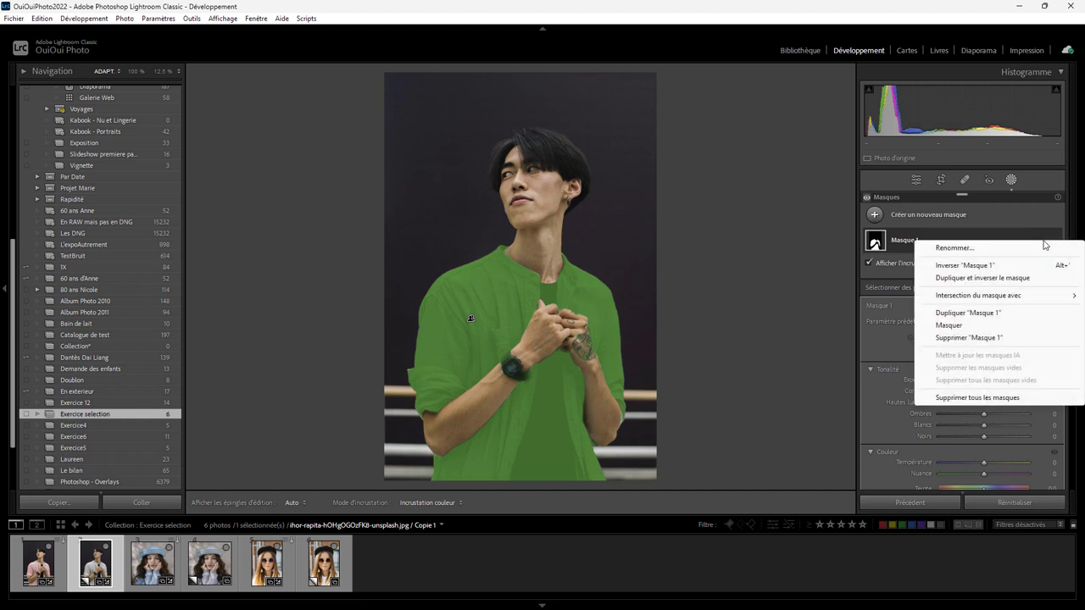
mouse_move(978, 295)
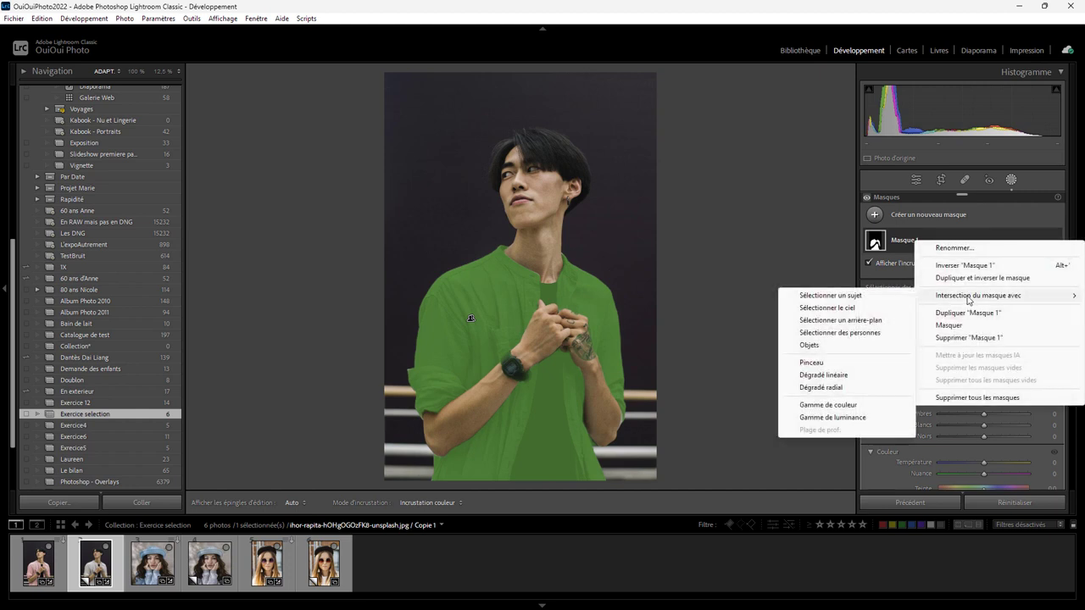
left_click(842, 417)
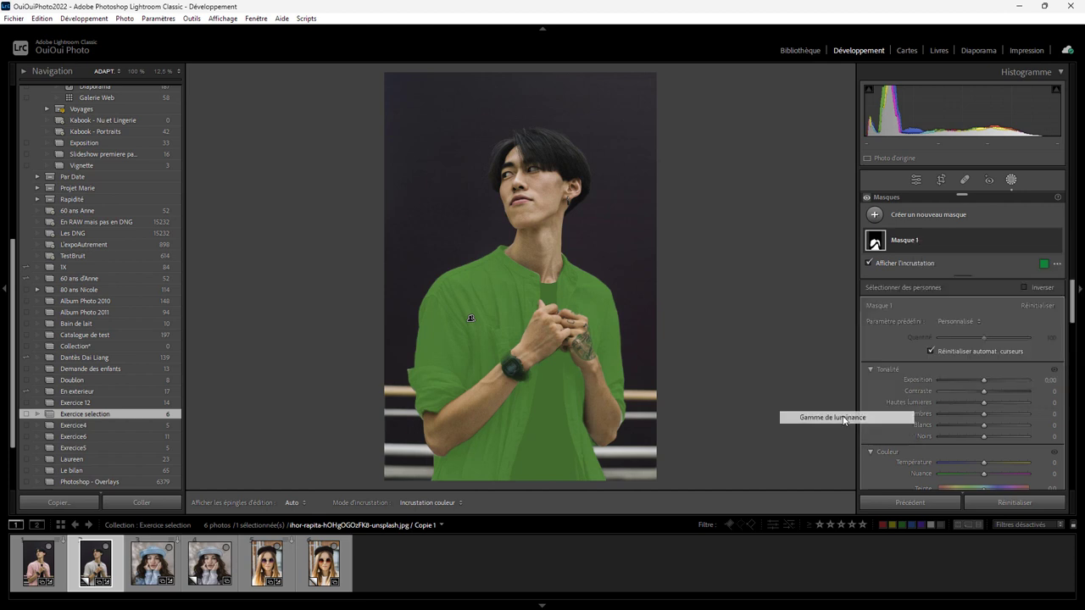
left_click_drag(456, 292, 512, 335)
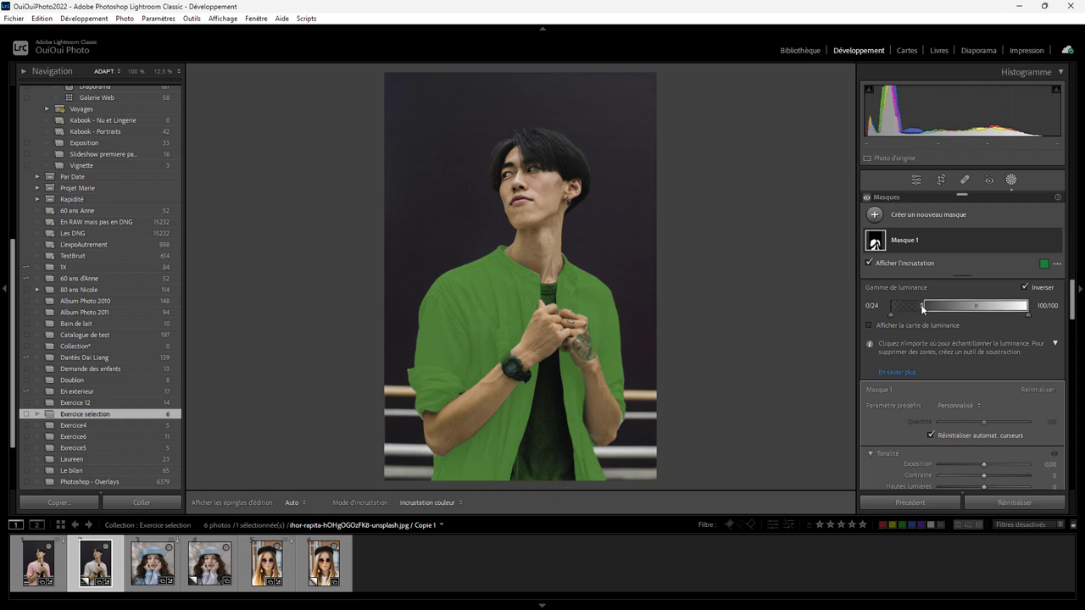
mouse_move(921, 305)
left_mouse_down()
mouse_move(991, 307)
mouse_move(970, 306)
left_mouse_up()
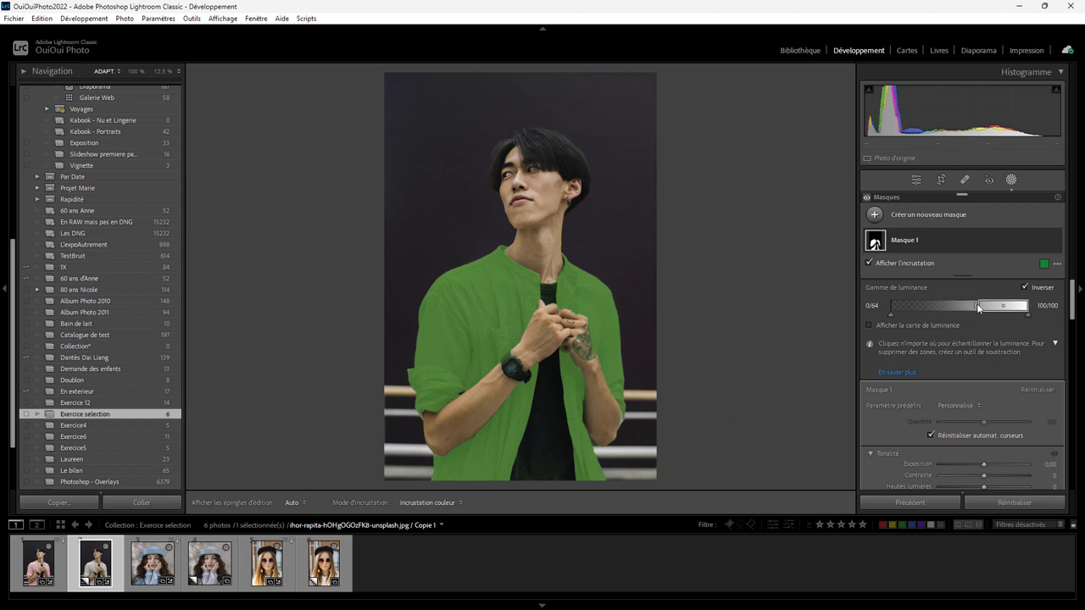
mouse_move(969, 311)
left_mouse_down()
mouse_move(936, 310)
mouse_move(1023, 307)
mouse_move(1008, 308)
left_mouse_up()
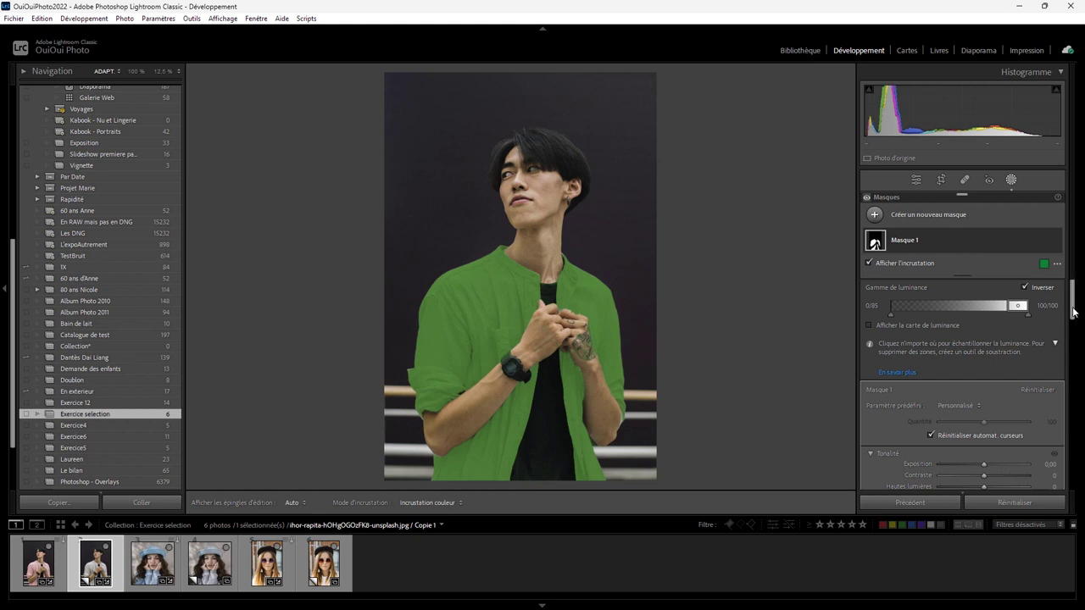
Give Masque 1 a colour tint of hue 310, saturation 54
left_click(1074, 354)
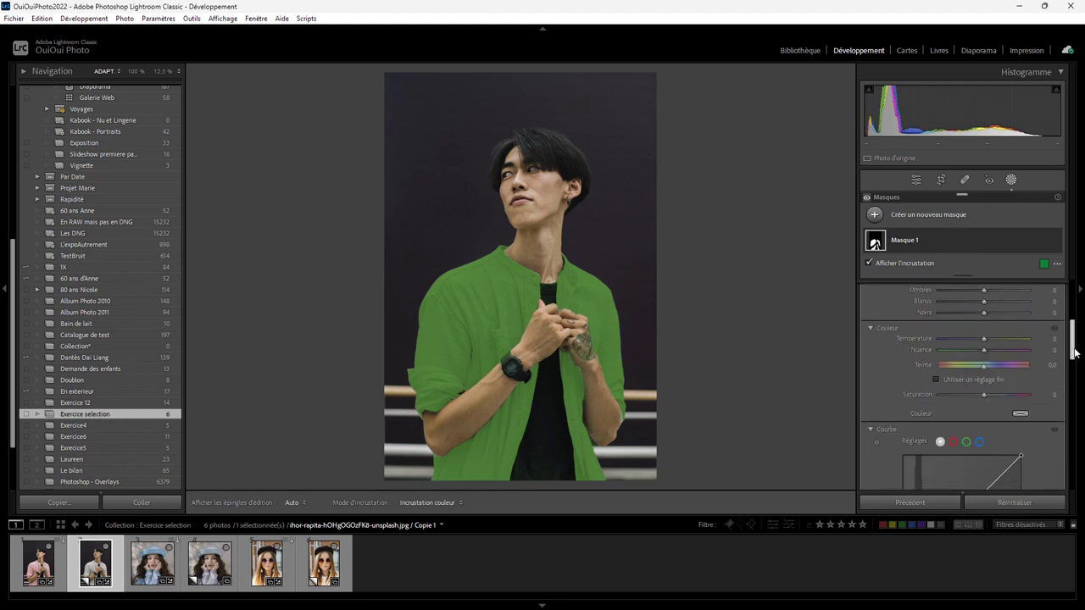
left_click(1021, 413)
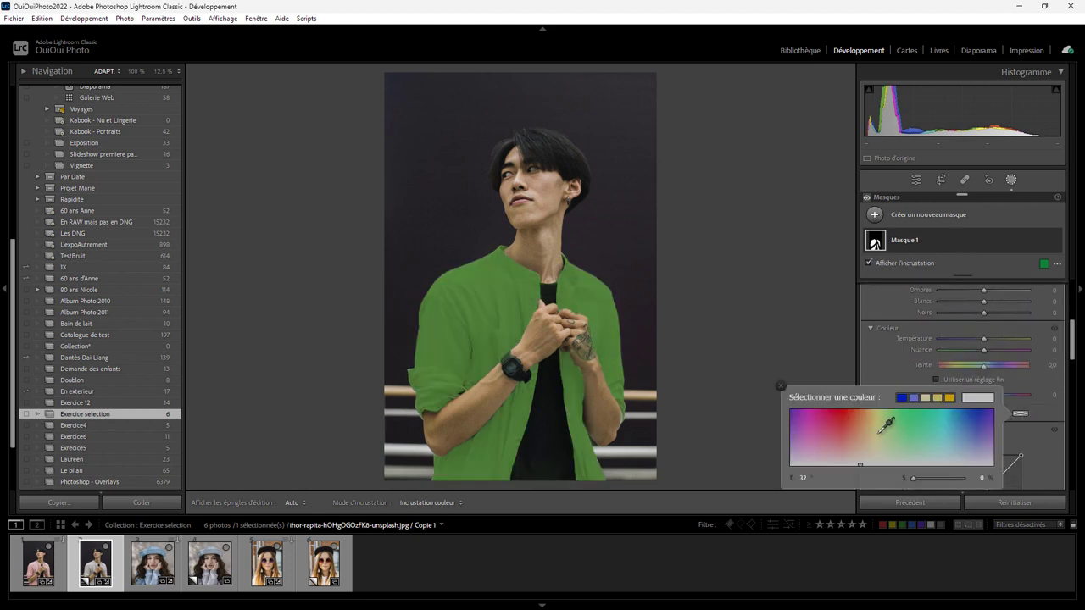
left_click(820, 430)
left_click_drag(816, 435, 814, 434)
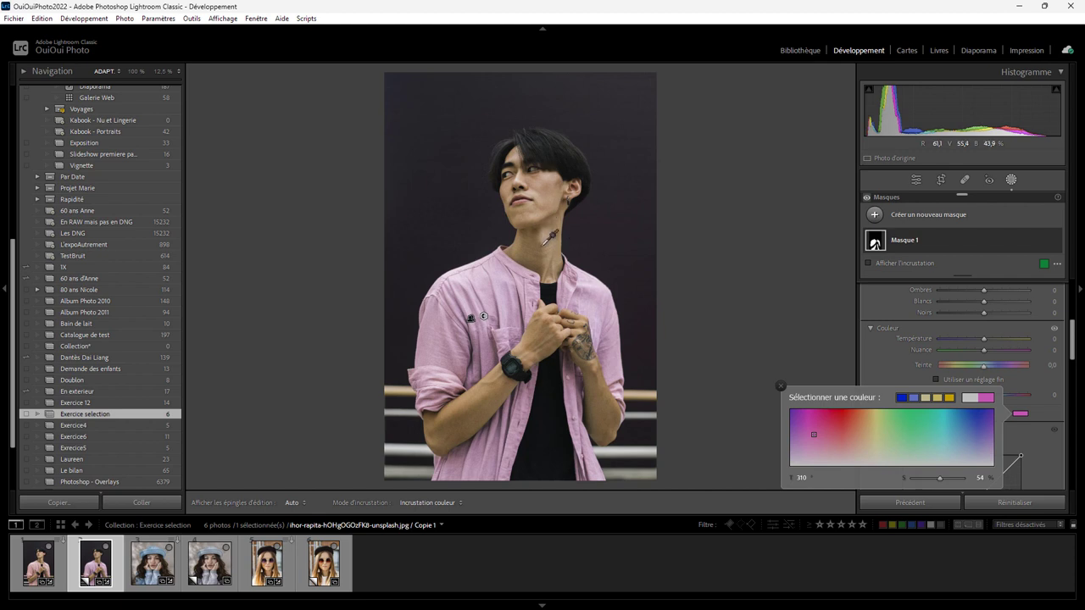
Add 'Masque 2', a people mask of Personne 1 covering face skin and body skin
left_click(875, 215)
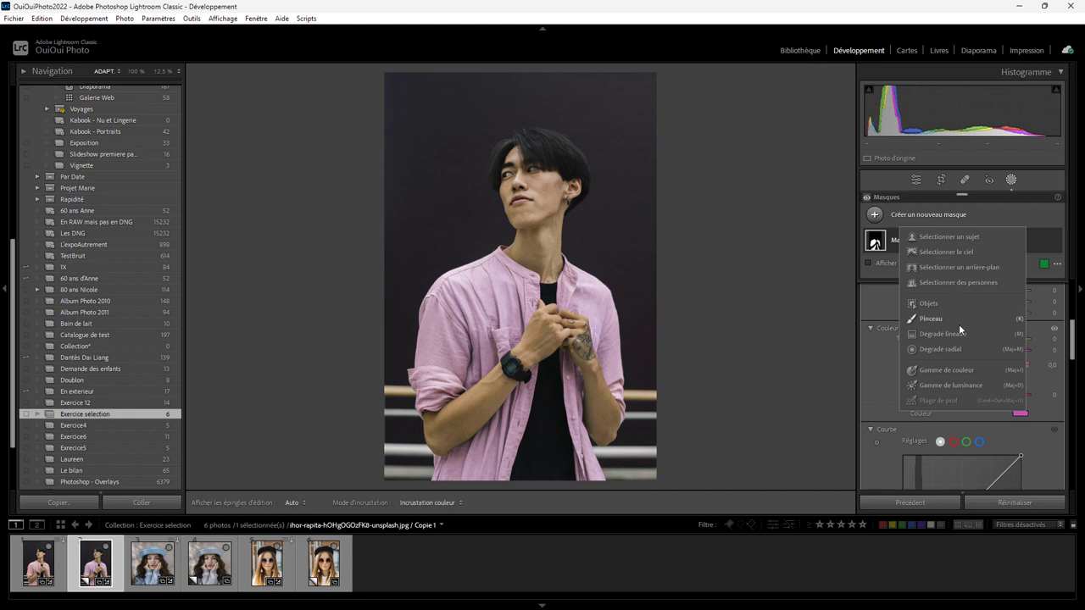
left_click(939, 281)
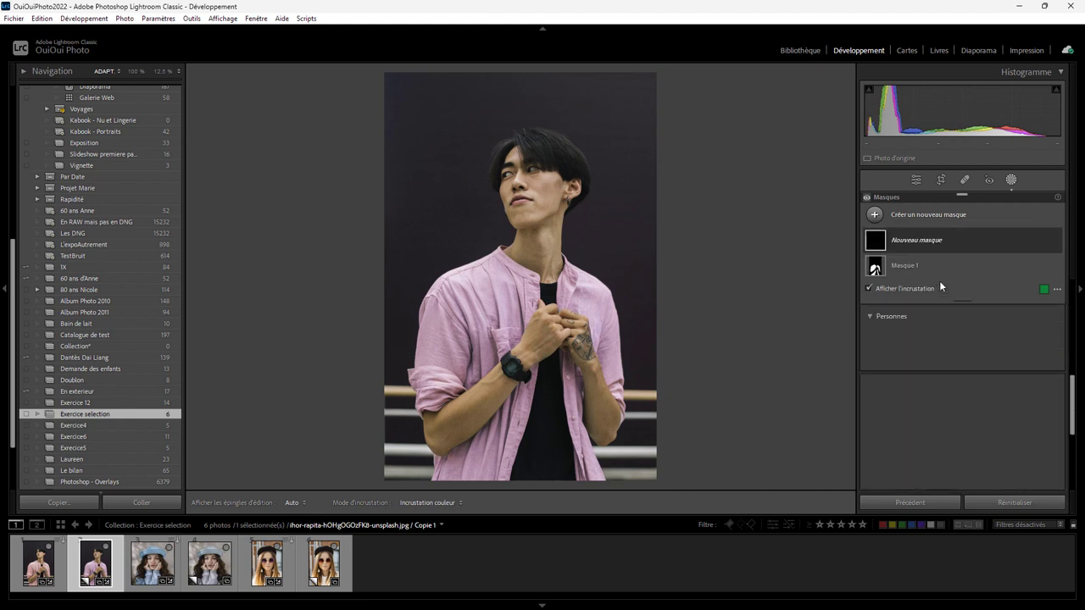
left_click(885, 339)
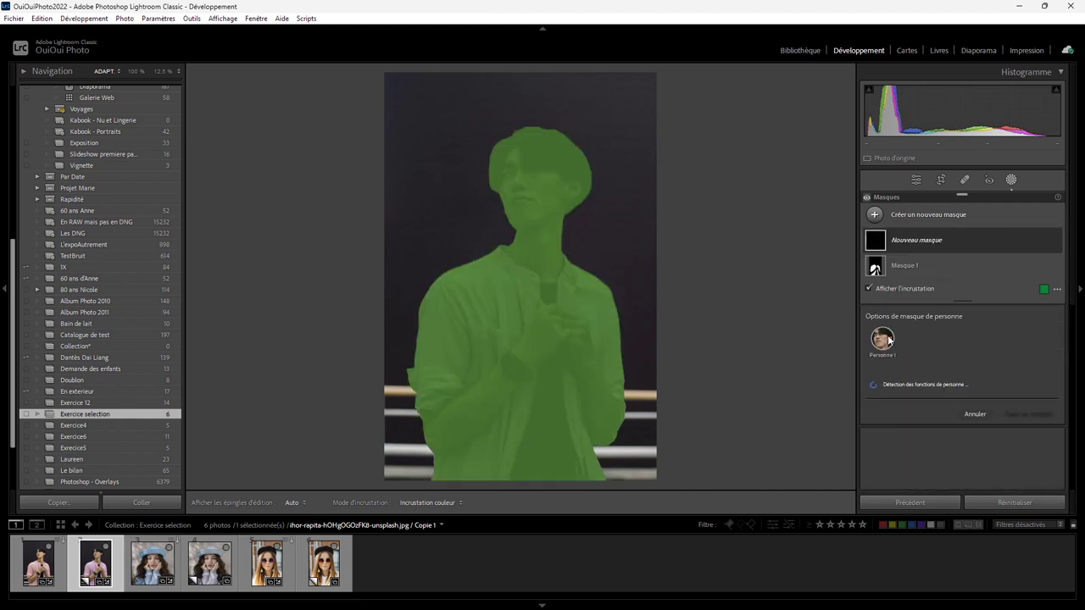
left_click(897, 404)
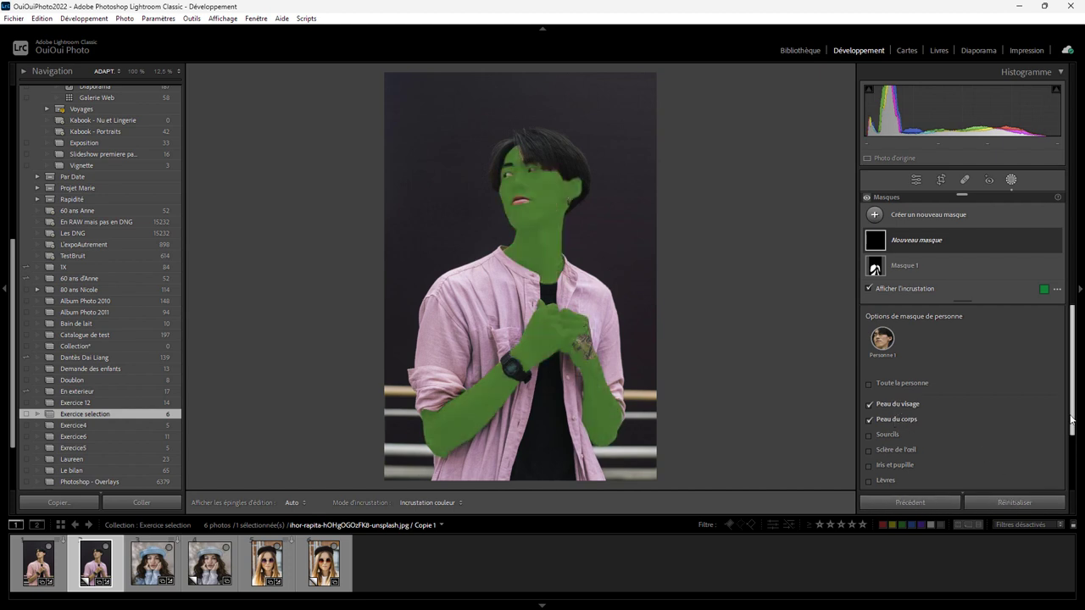
scroll(1074, 424, "down", 3)
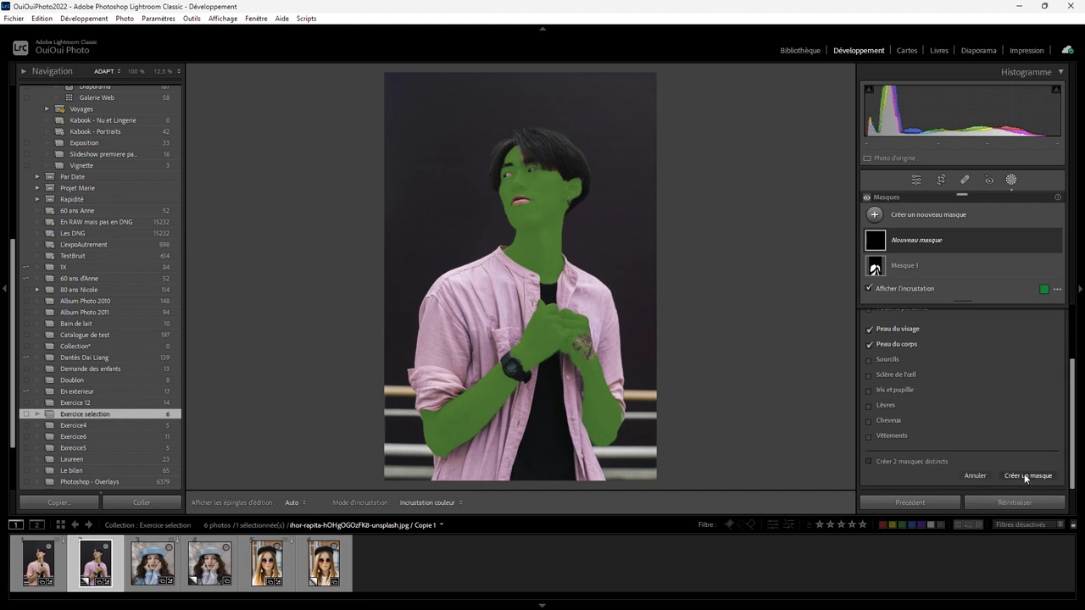
key("Return")
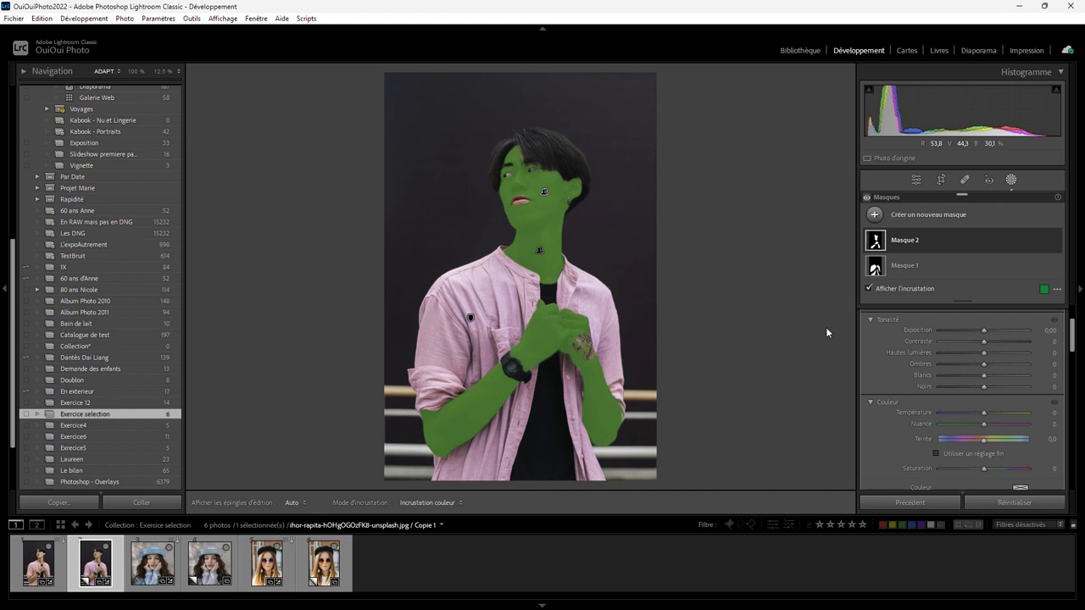
Subtract a radial gradient over the arms and hands from Masque 2
left_click(1045, 242)
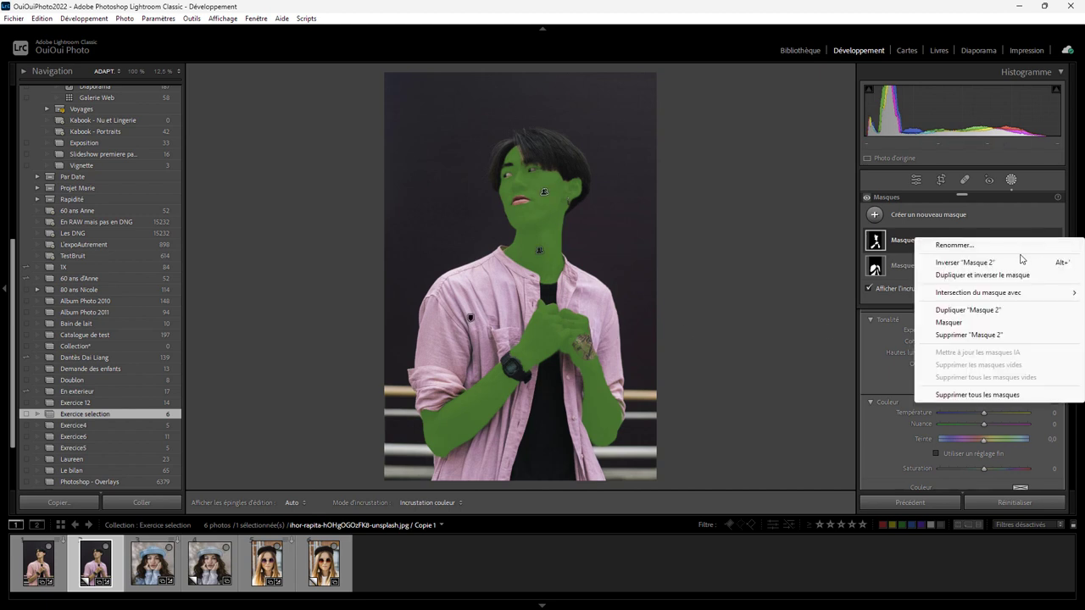
left_click(948, 233)
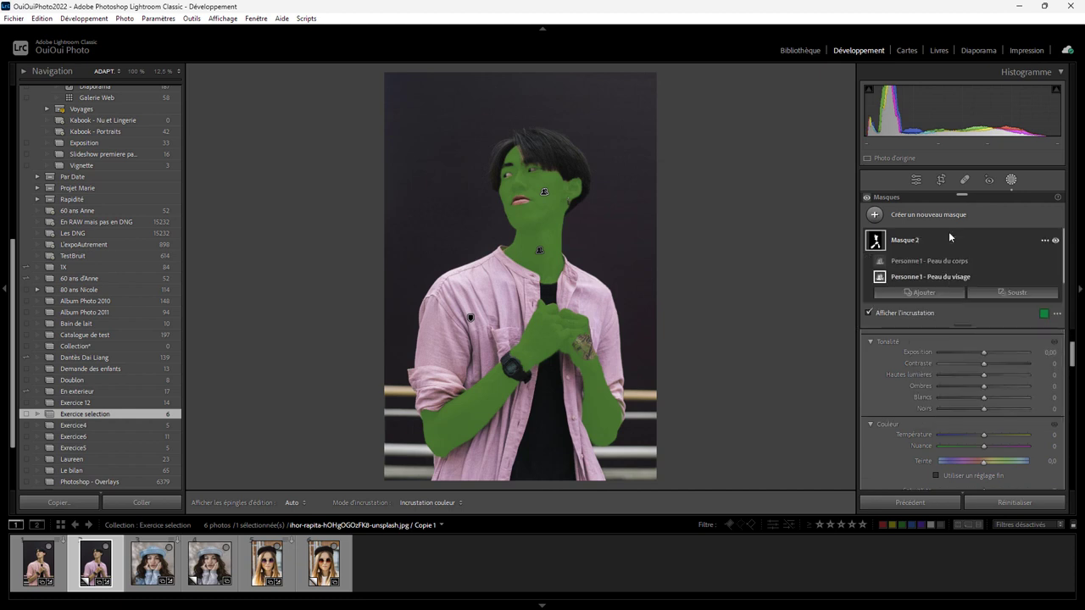
left_click(1003, 292)
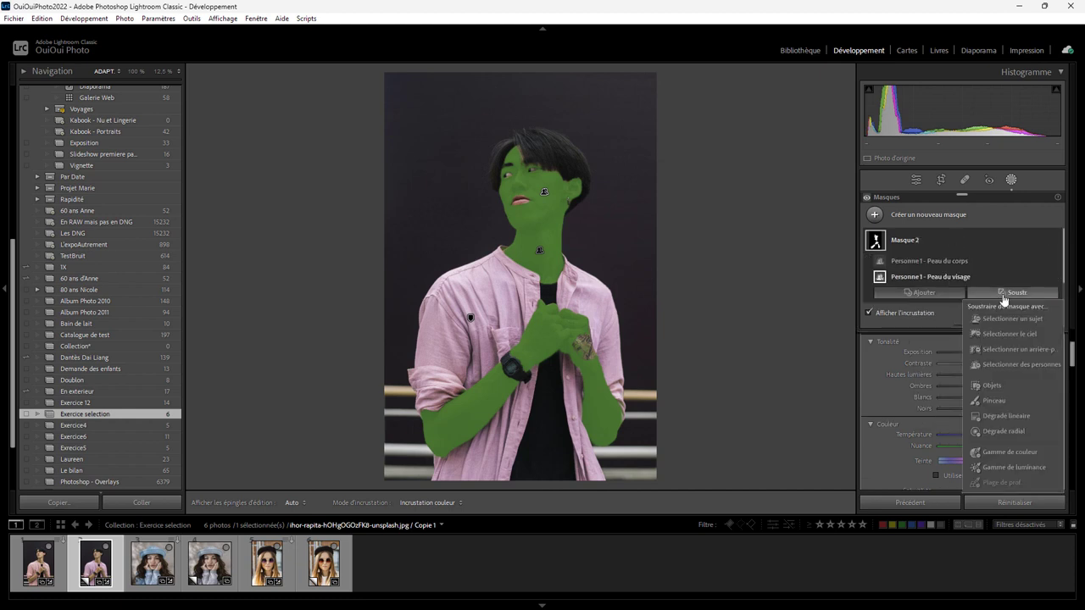
left_click(1005, 431)
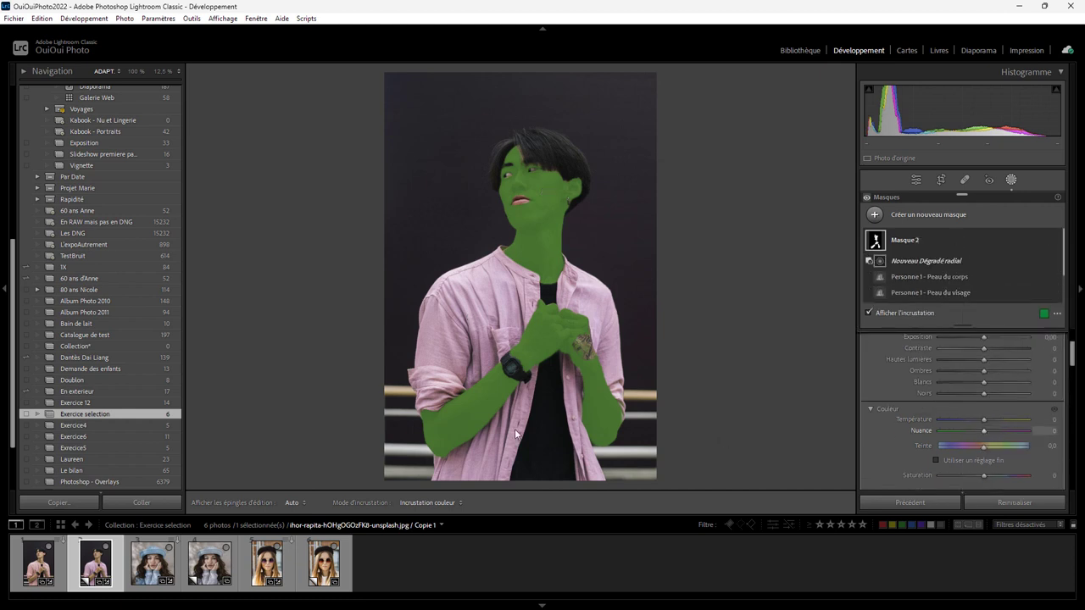
mouse_move(487, 396)
left_mouse_down()
mouse_move(621, 444)
mouse_move(709, 507)
left_mouse_up()
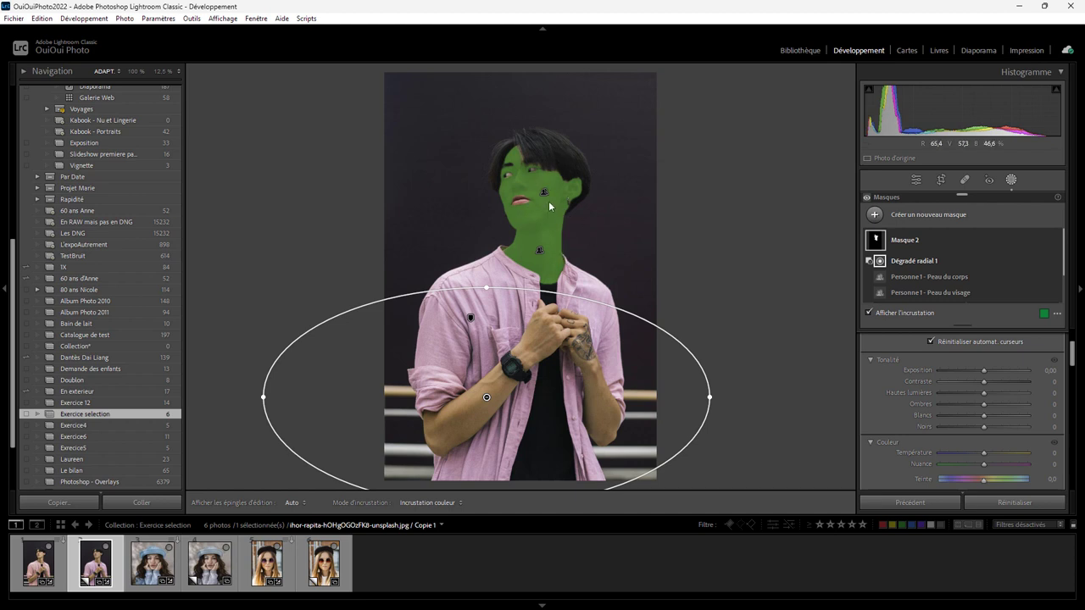
Intersect Masque 2 with a linear gradient on the face's right side and set Whites to 48
mouse_move(966, 240)
left_click(1044, 241)
mouse_move(978, 294)
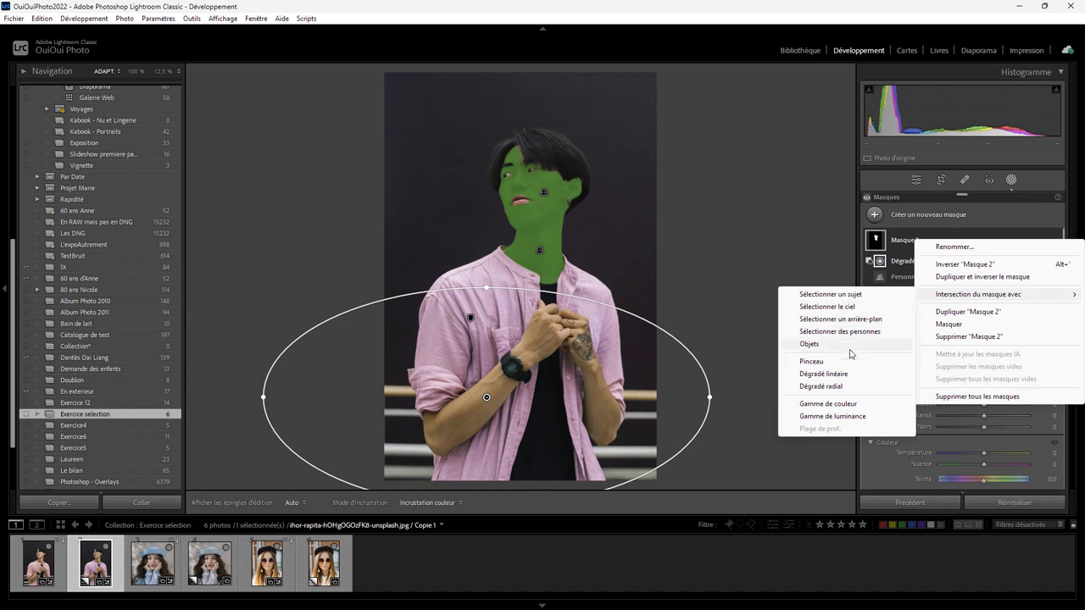
left_click(826, 374)
left_click_drag(516, 202, 519, 208)
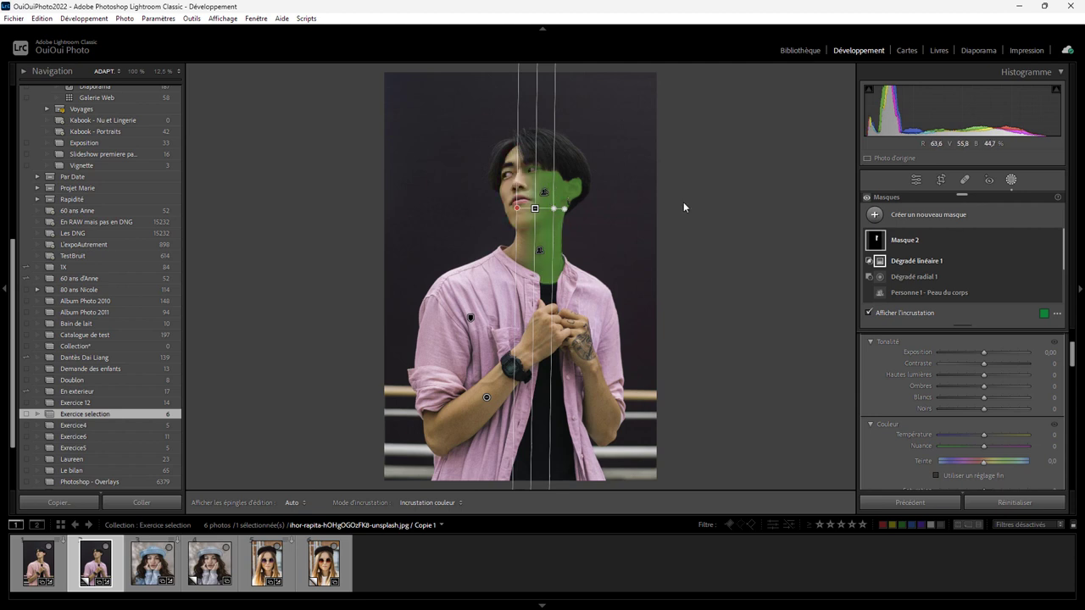
left_click_drag(1073, 357, 1073, 363)
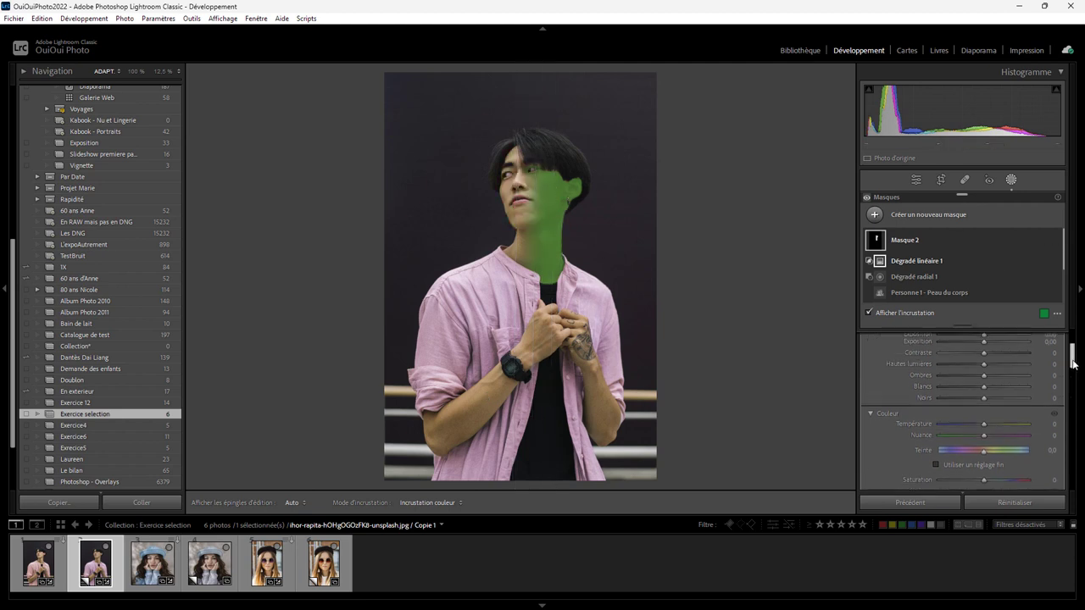
mouse_move(983, 390)
left_mouse_down()
mouse_move(1029, 389)
mouse_move(932, 388)
mouse_move(1000, 388)
left_mouse_up()
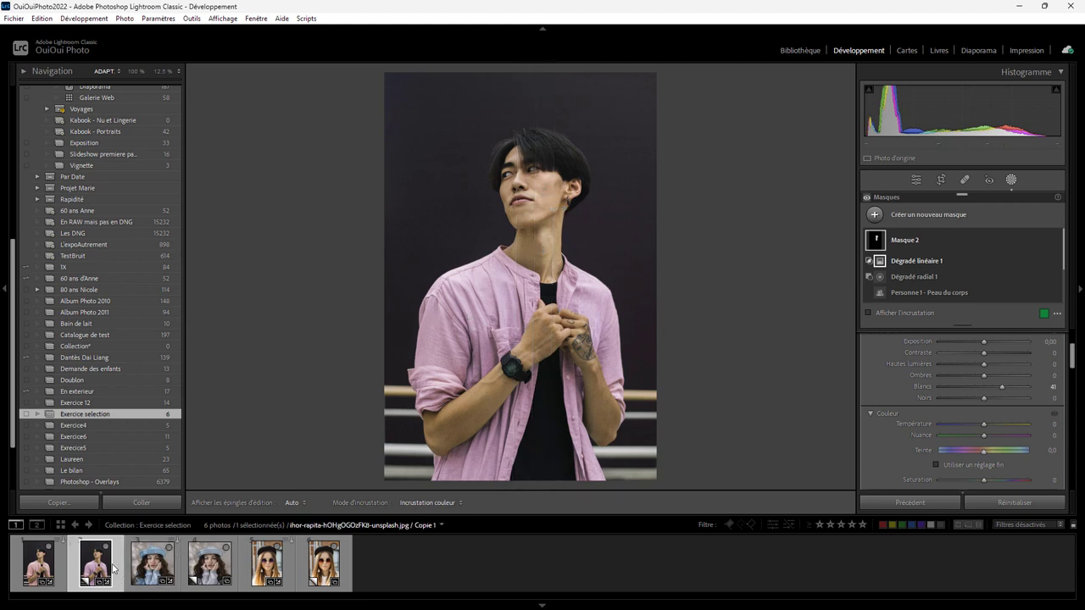
Reset the photo and create a Clothes-only People mask on the man
left_click(1009, 503)
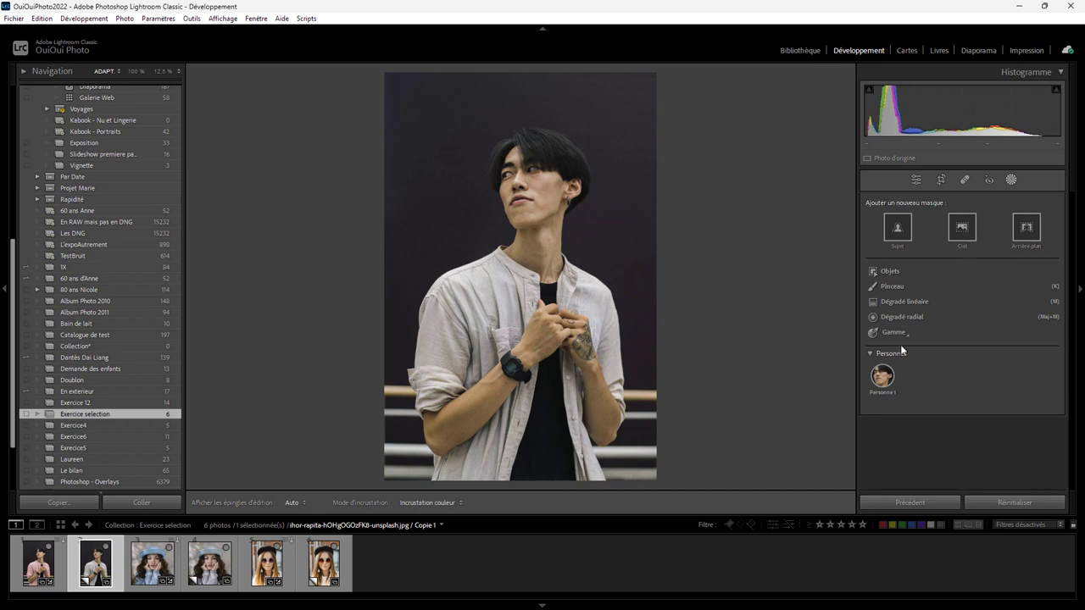
left_click(888, 378)
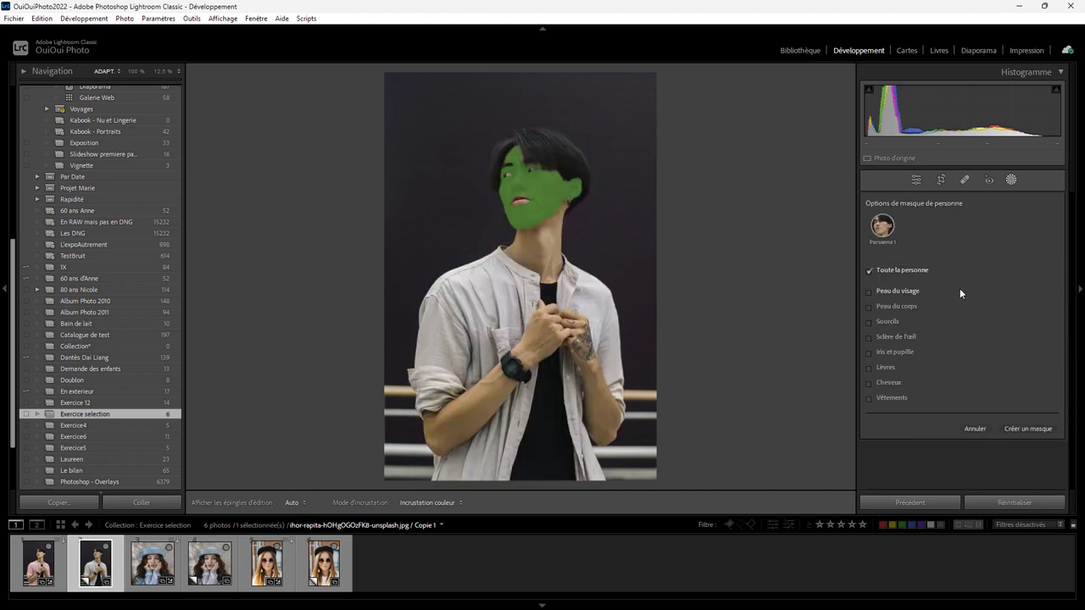
left_click(892, 397)
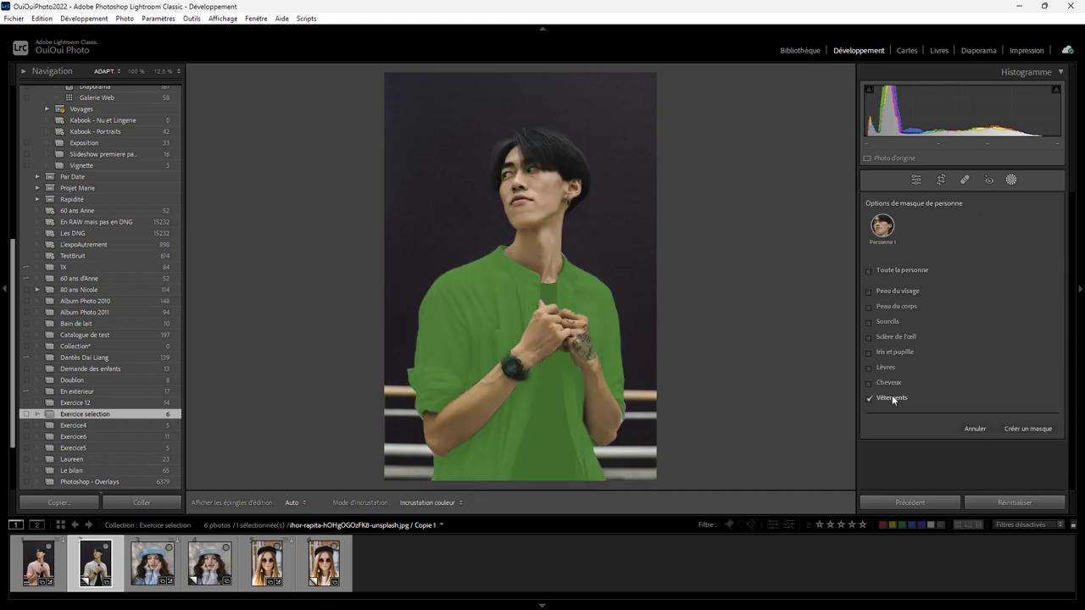
left_click(1030, 429)
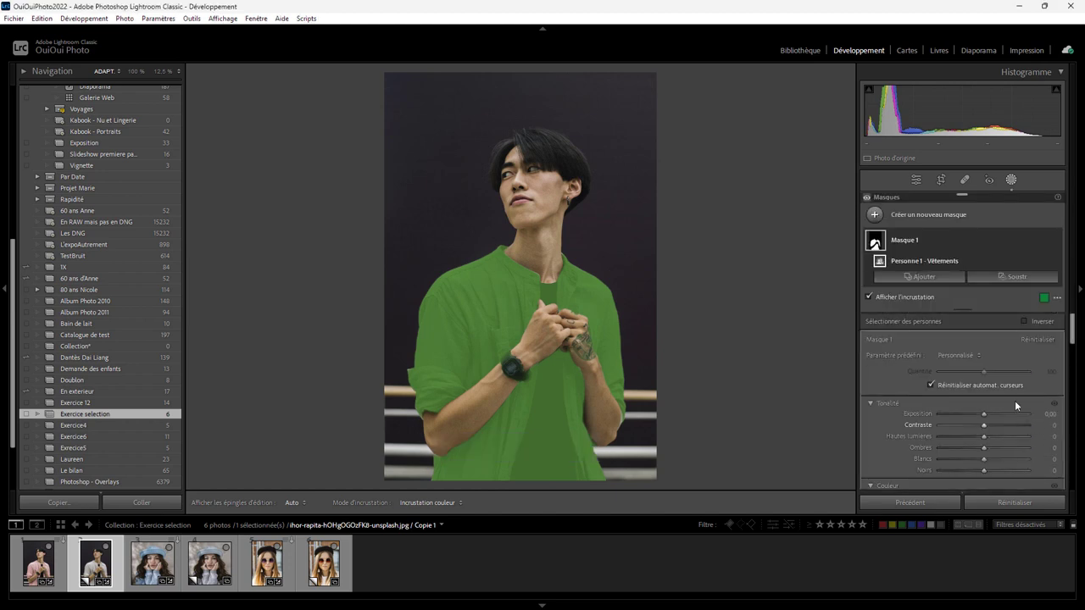
Subtract a luminance range sampled from the dark T-shirt from the clothing mask
left_click(1000, 278)
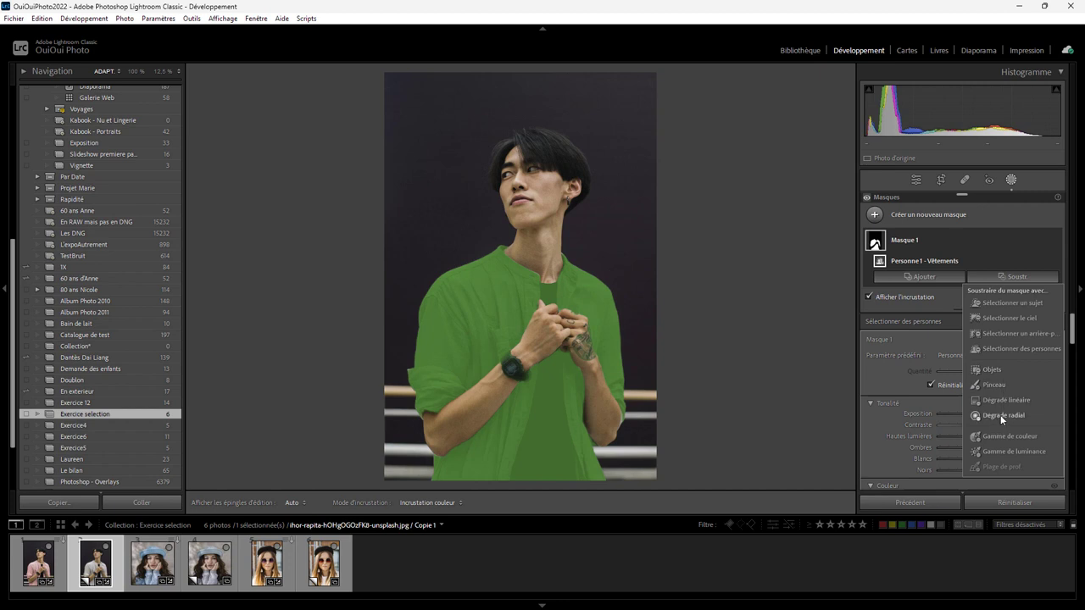
left_click(1005, 451)
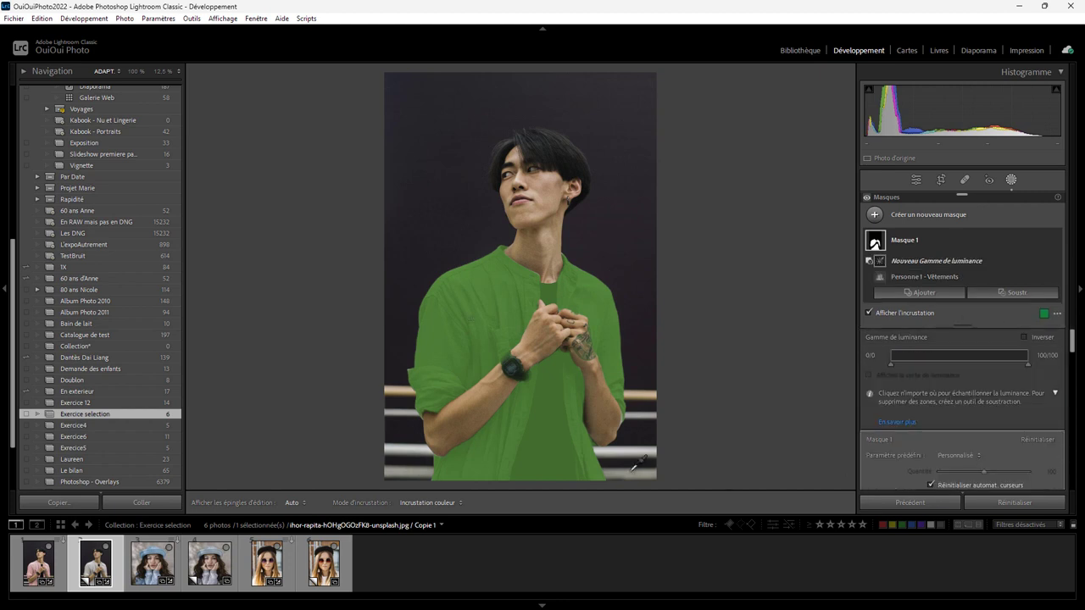
left_click_drag(532, 429, 564, 472)
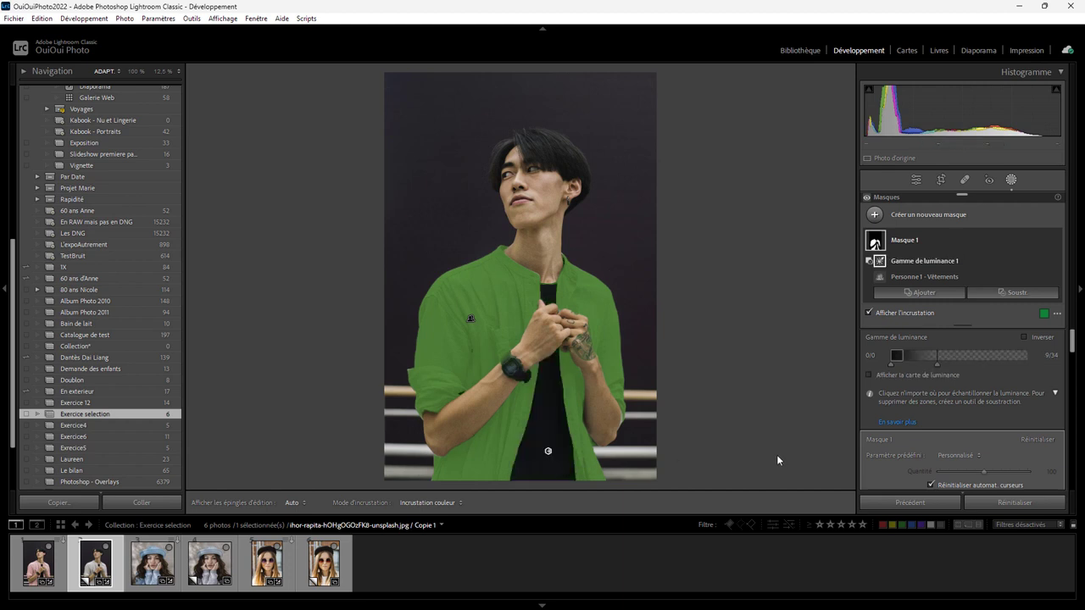
left_click(548, 450)
Tint the man's shirt mask pinkish red, then open the woman-in-hat portrait
left_click_drag(1073, 353, 1072, 391)
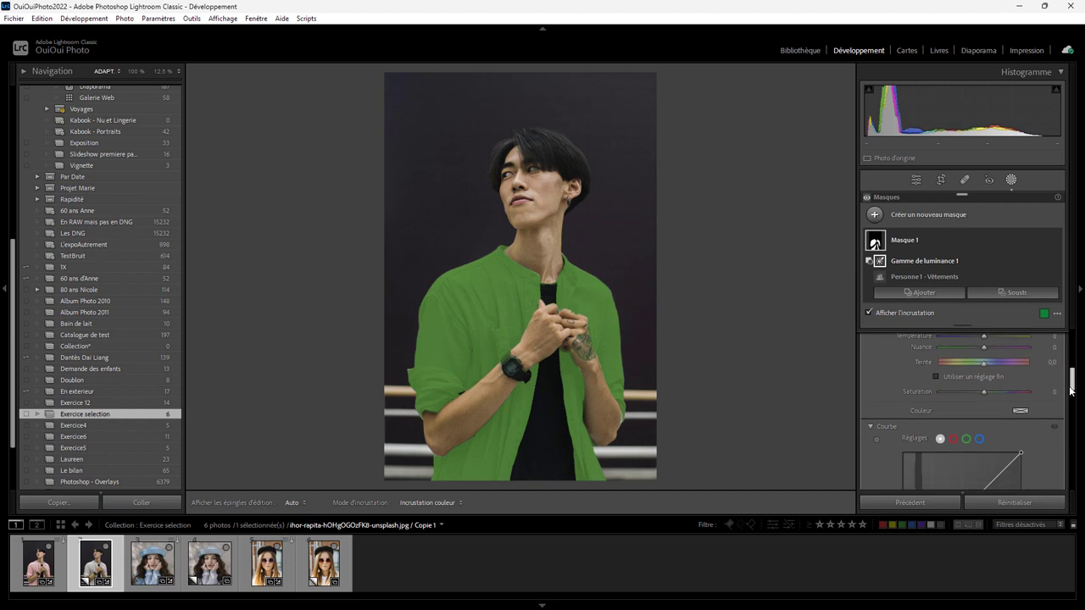
left_click(1019, 413)
key("o")
mouse_move(849, 435)
left_mouse_down()
mouse_move(844, 419)
mouse_move(617, 439)
left_mouse_up()
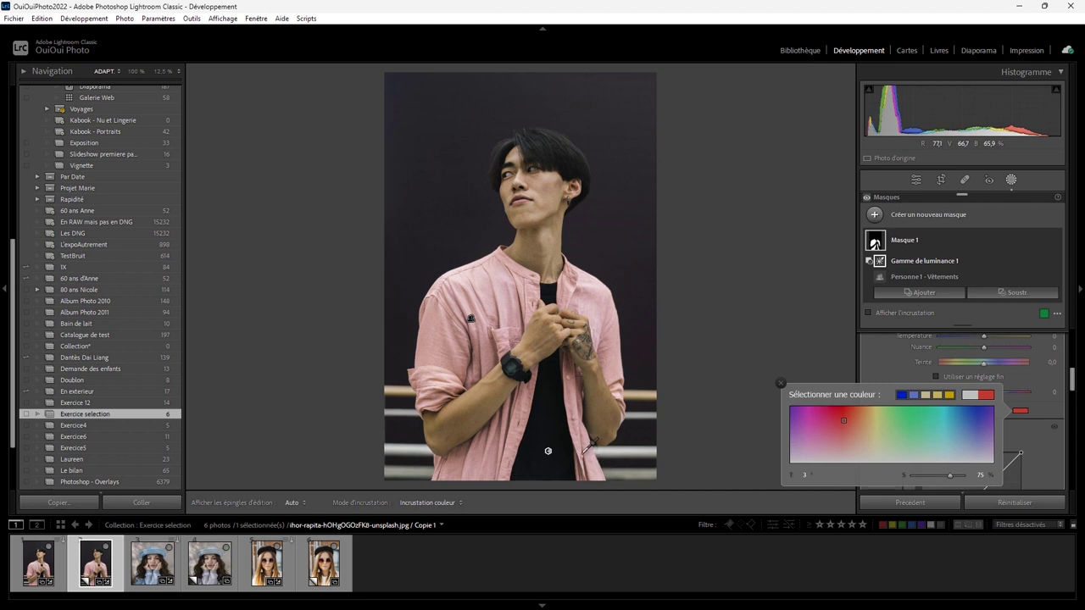
left_click(208, 577)
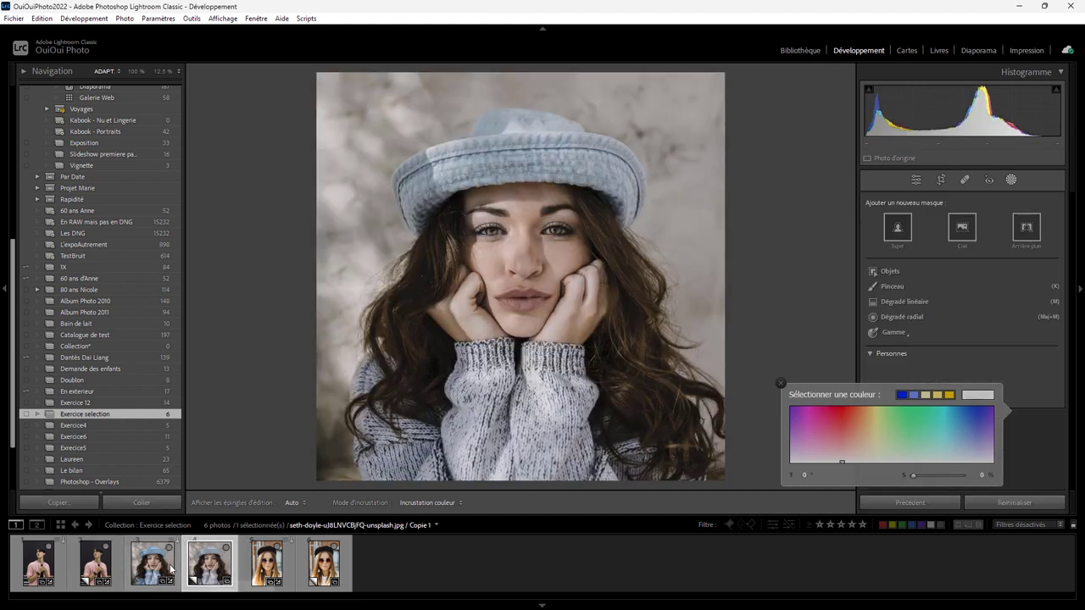
On the Copie 1 hat portrait, set the woman's Personne 1 mask to Toute la personne
left_click(149, 566)
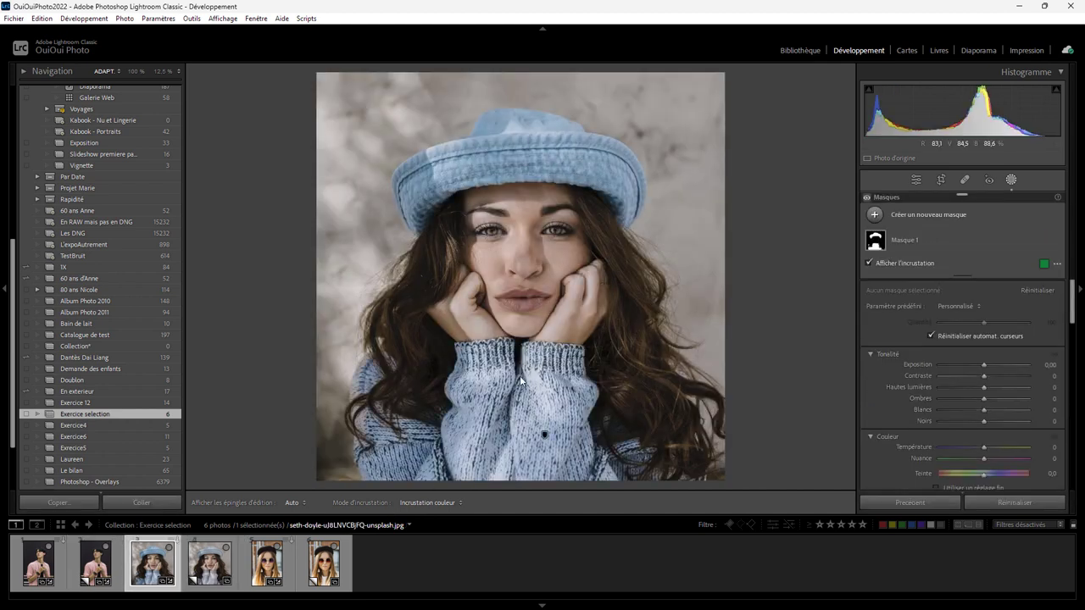
left_click(208, 566)
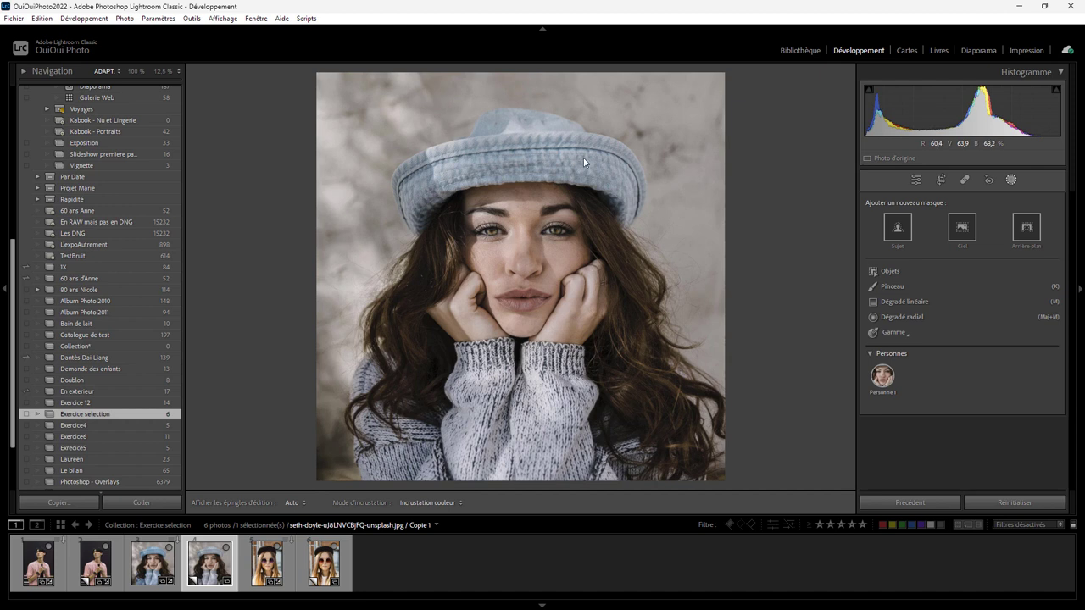
left_click(885, 375)
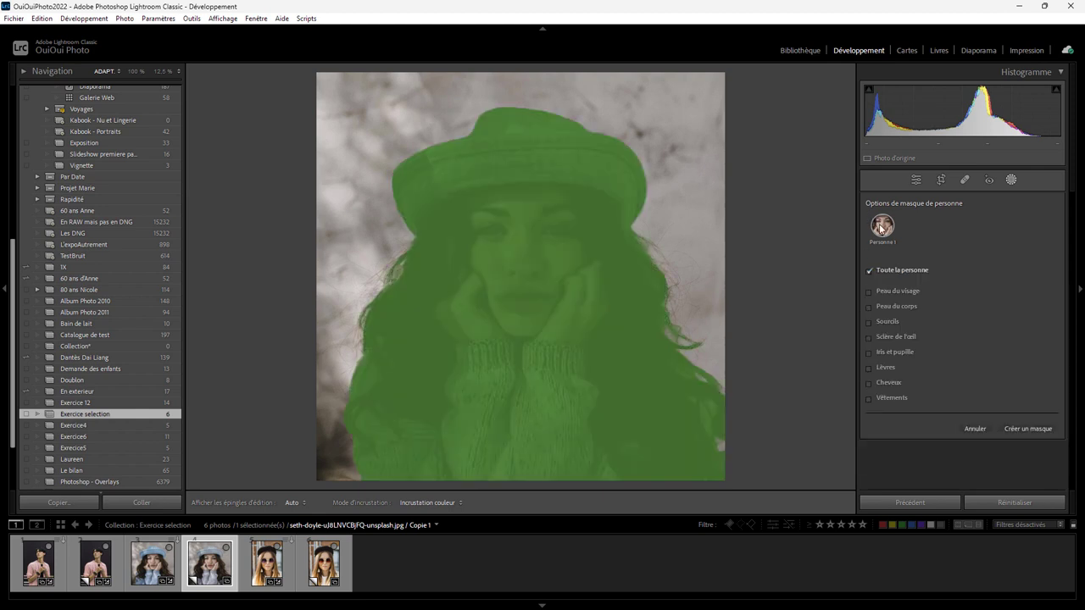
left_click(889, 398)
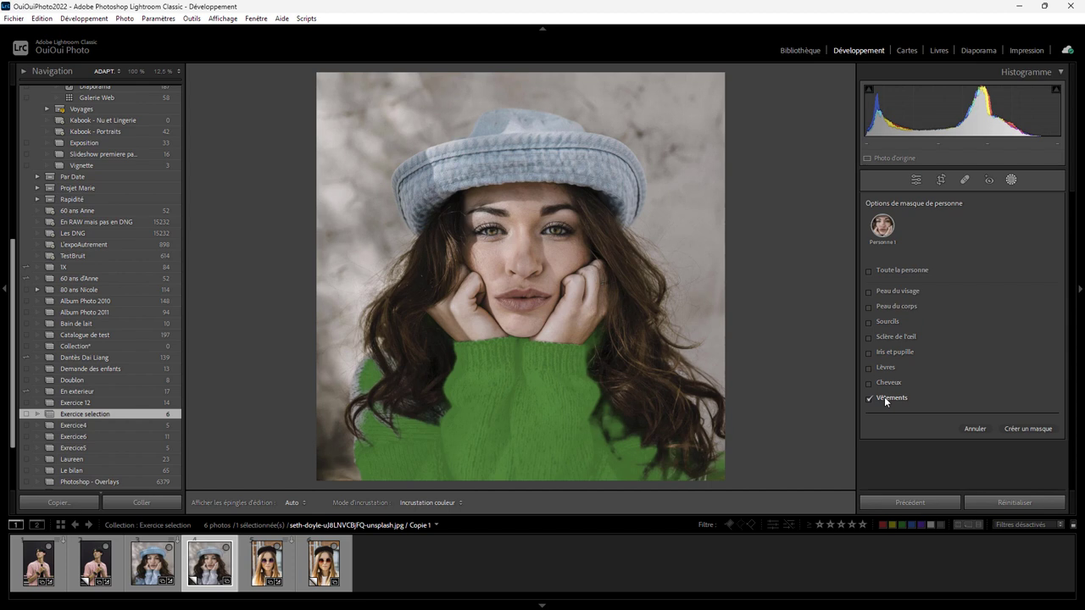
left_click(885, 269)
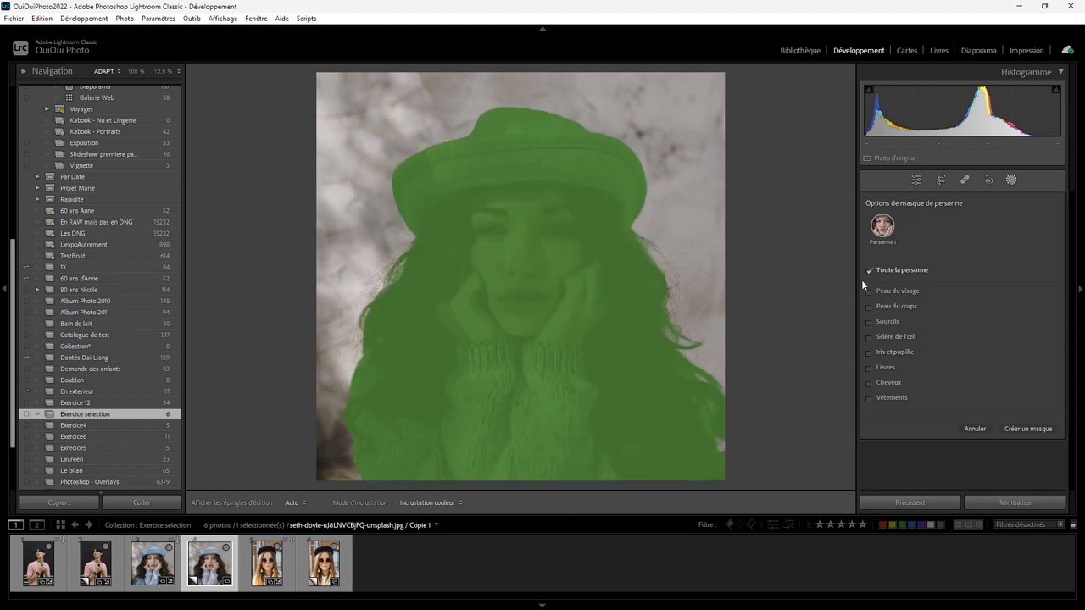
Create the whole-person mask and subtract her skin, eyebrows, eyes, irises, lips and hair
left_click(1029, 429)
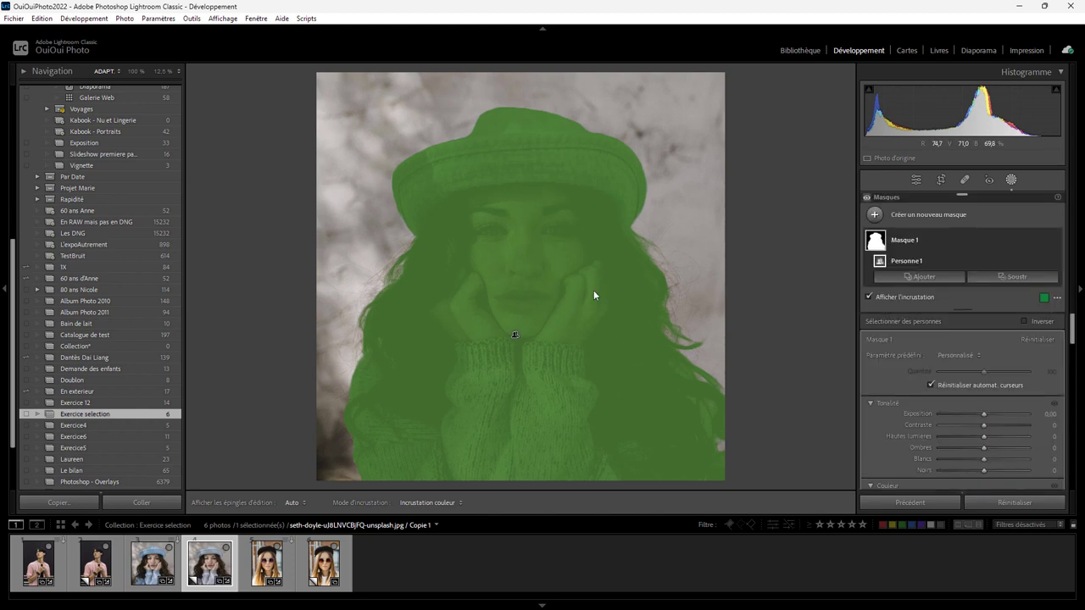
left_click(1004, 275)
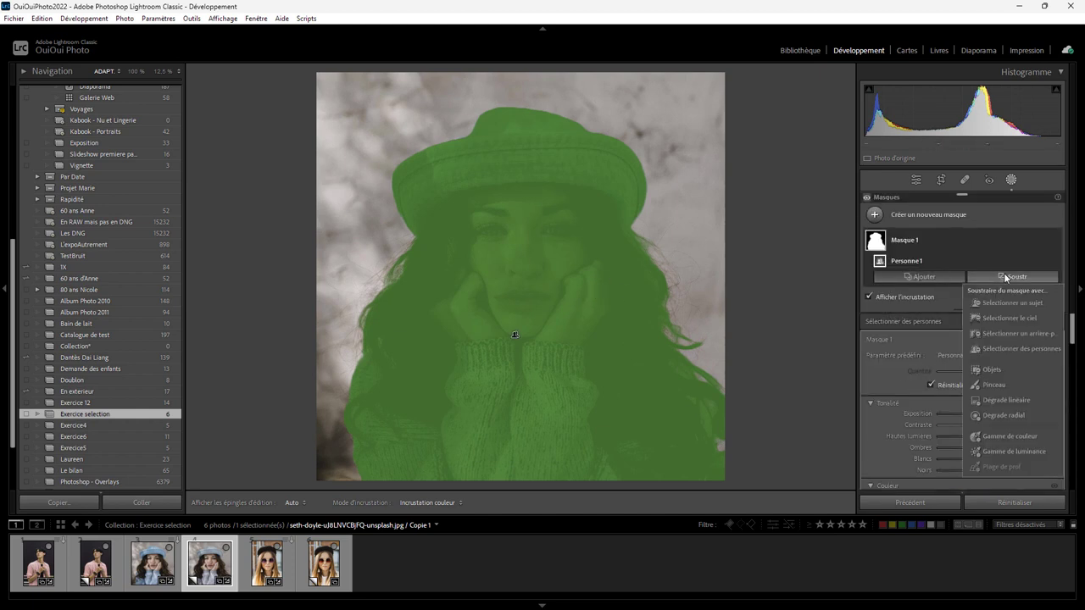
left_click(999, 350)
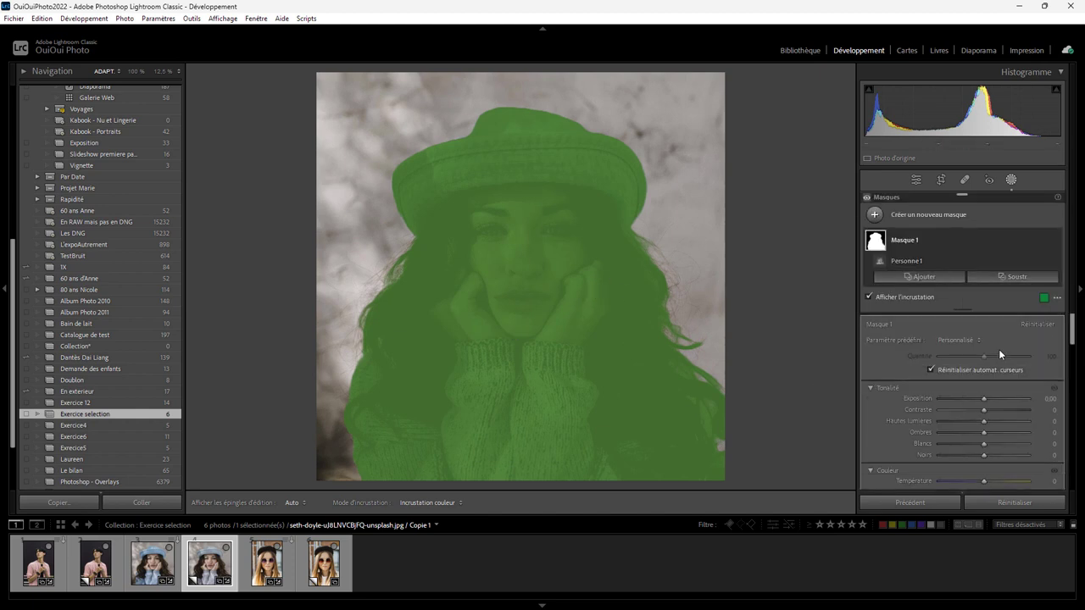
left_click(882, 366)
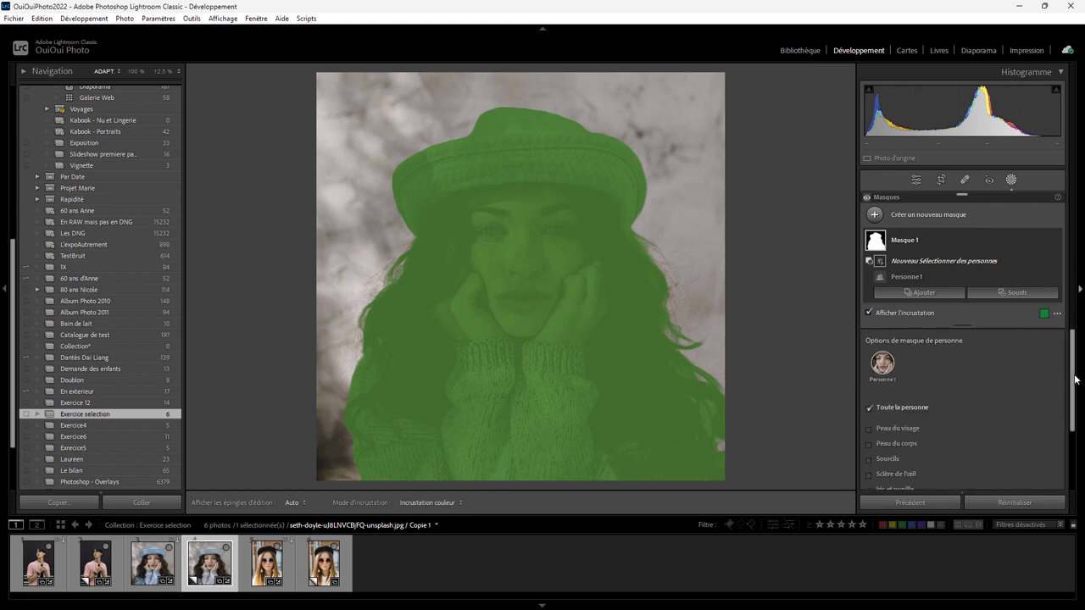
scroll(1074, 379, "down", 2)
left_click(897, 377)
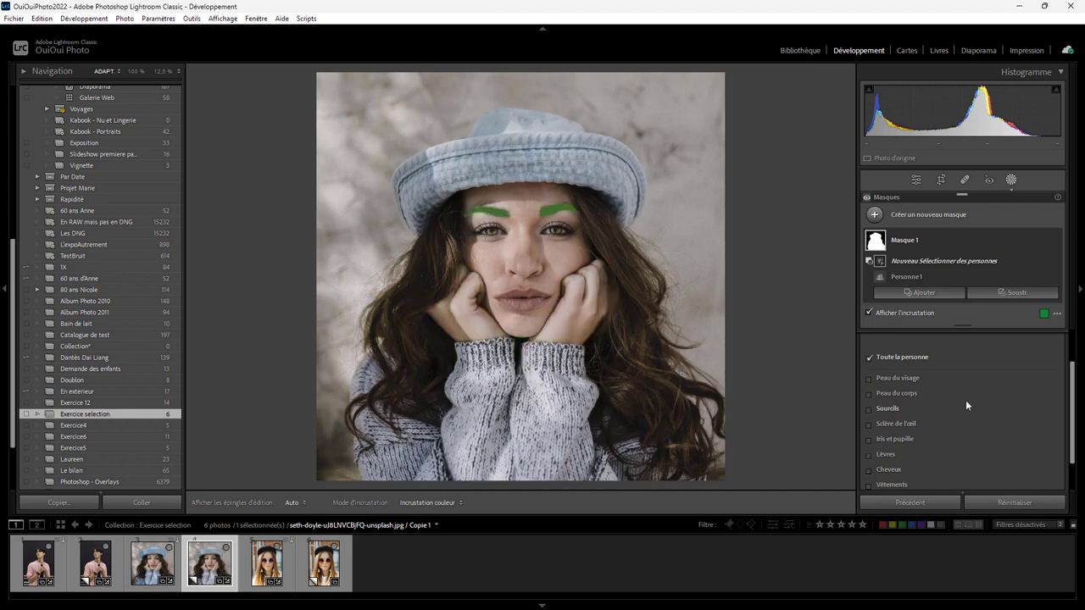
left_click(899, 378)
left_click(888, 409)
left_click(887, 424)
left_click(885, 439)
left_click(885, 454)
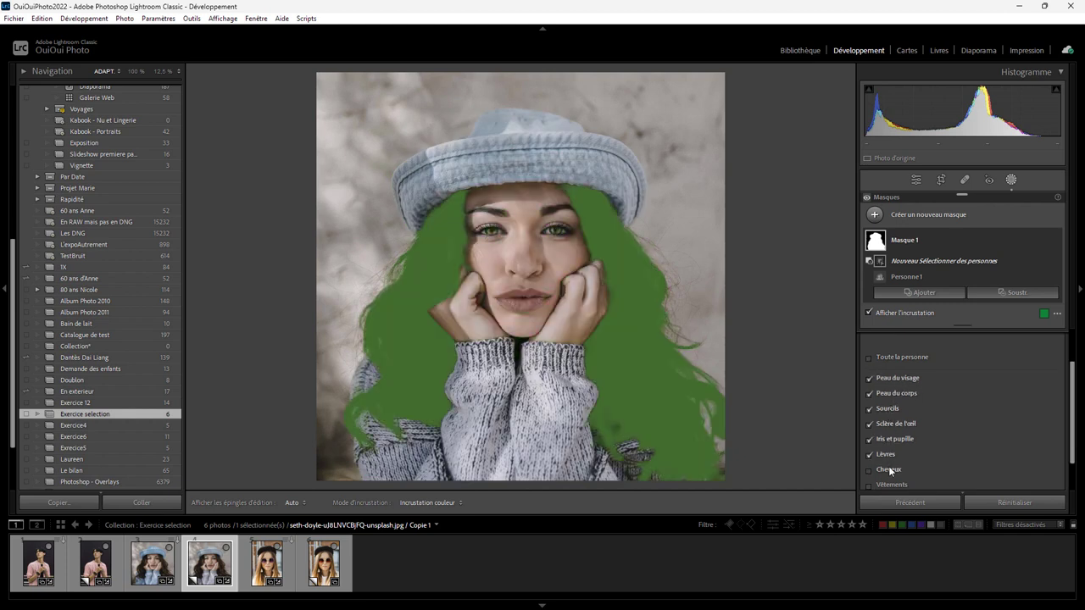
left_click(888, 469)
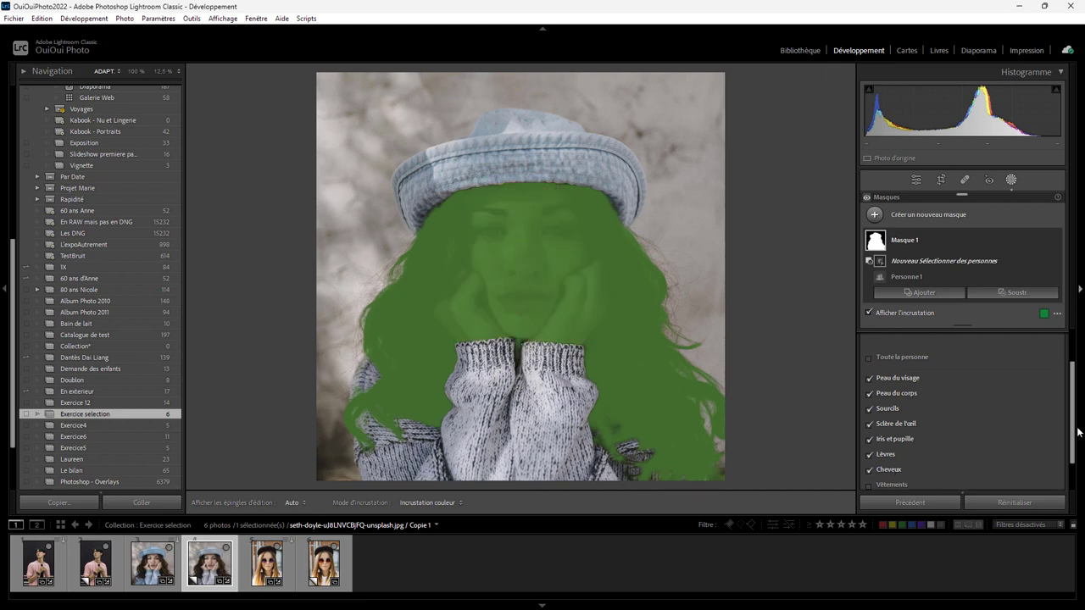
Apply the subtraction, then delete the trial Masque 1
left_click_drag(1076, 431, 1073, 462)
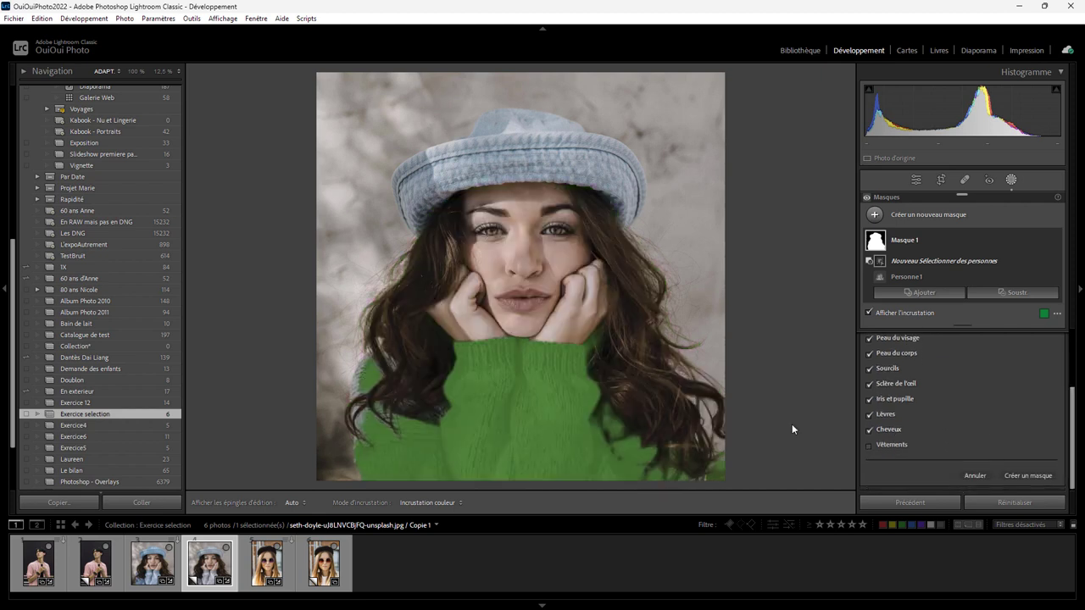
left_click(1031, 476)
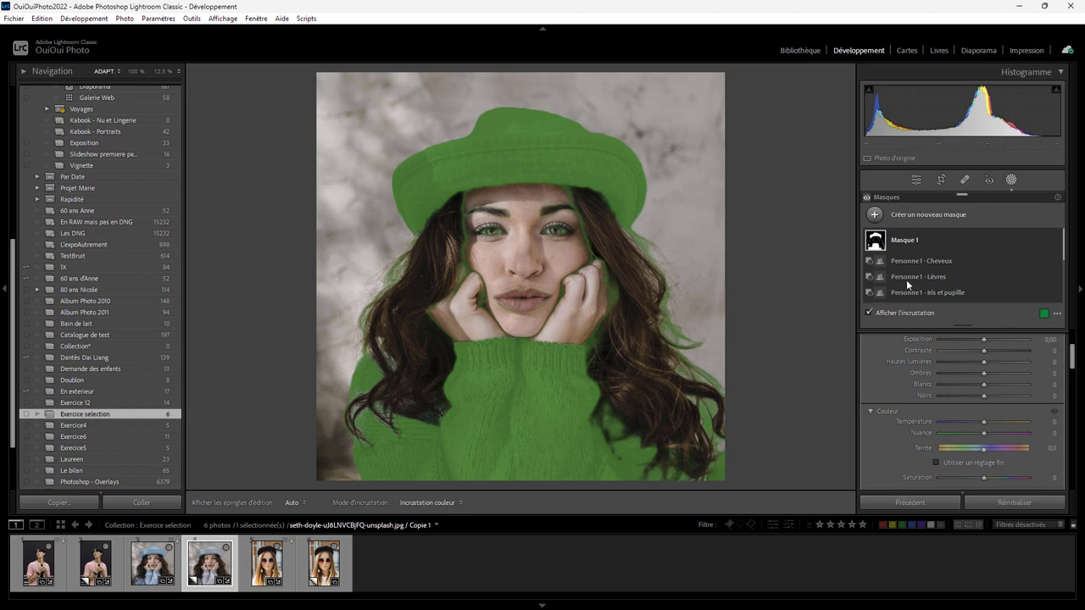
left_click(904, 240)
key("Delete")
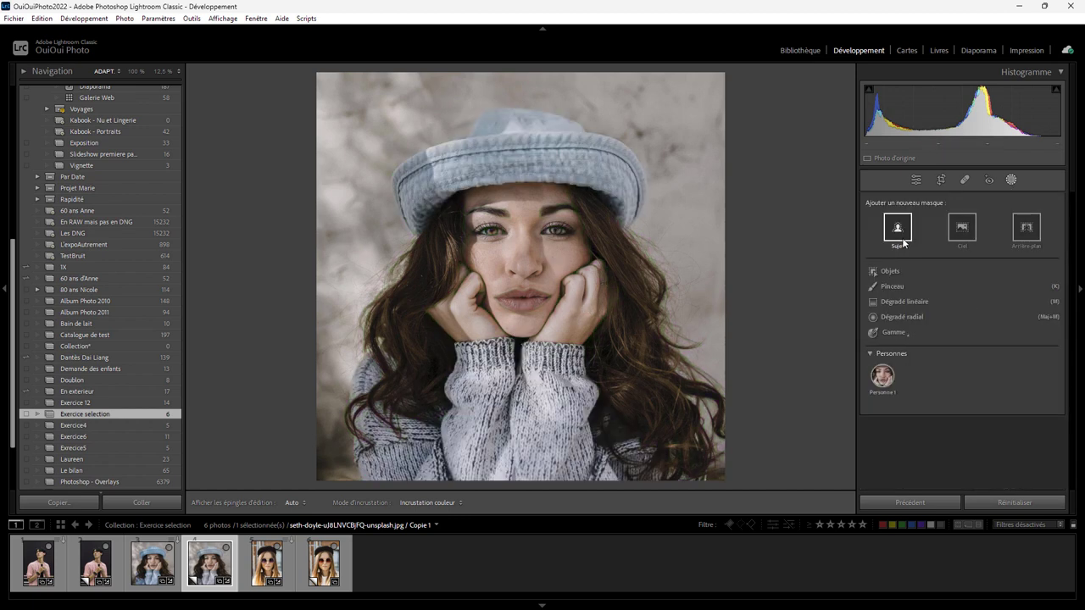
Create a Vêtements-only person mask covering the woman's sweater
left_click(879, 381)
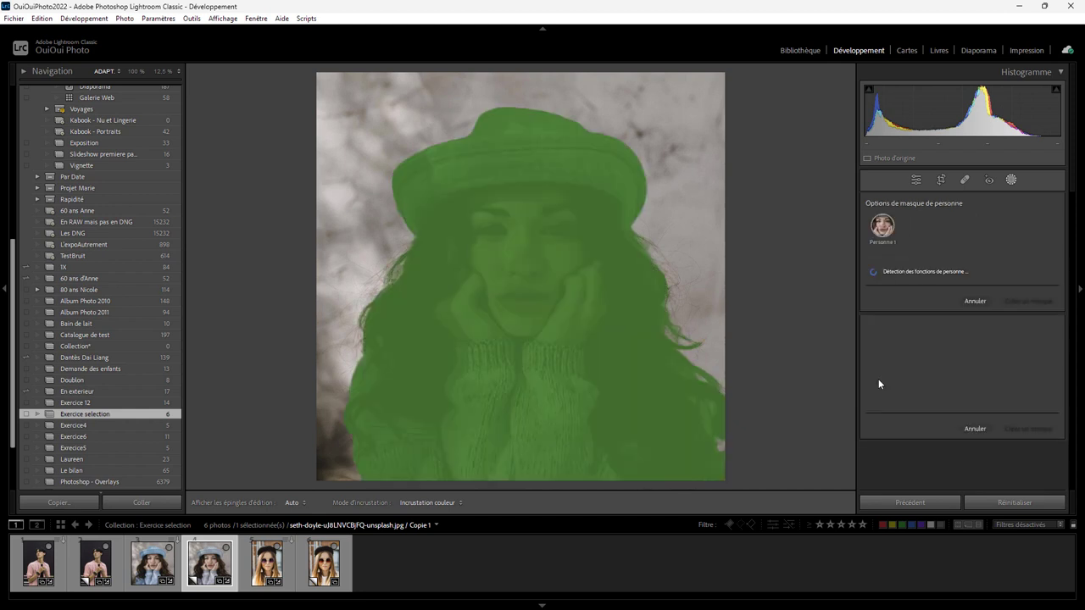
left_click(891, 398)
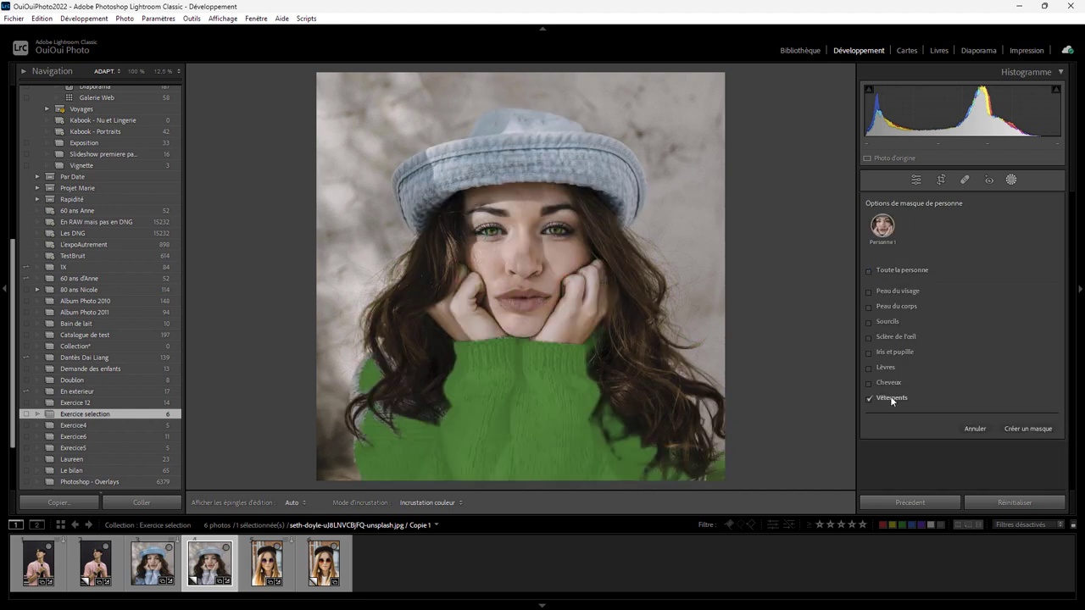
left_click(1028, 429)
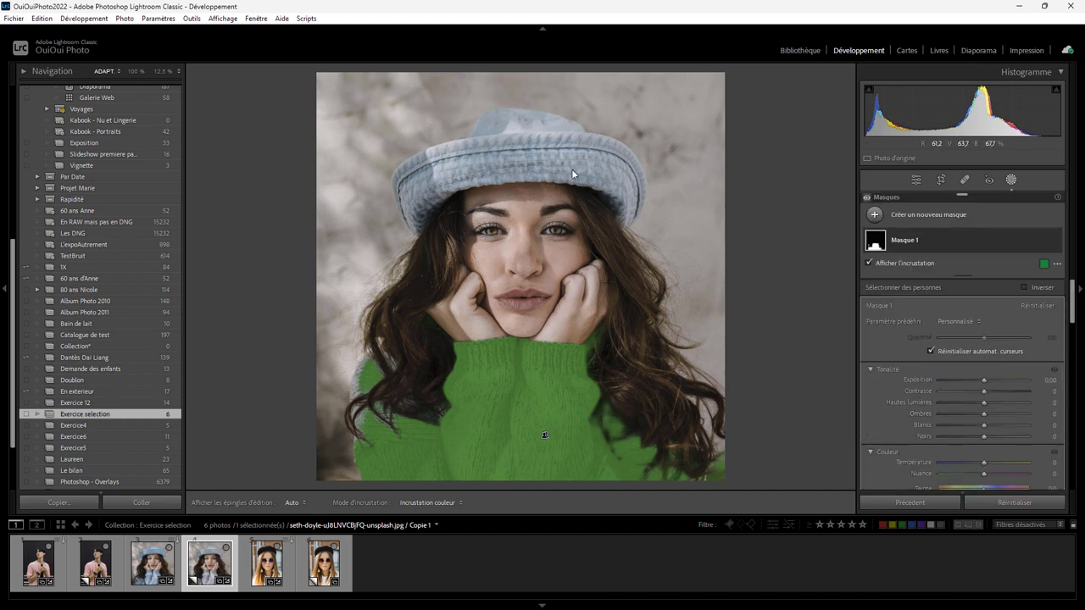
left_click(943, 240)
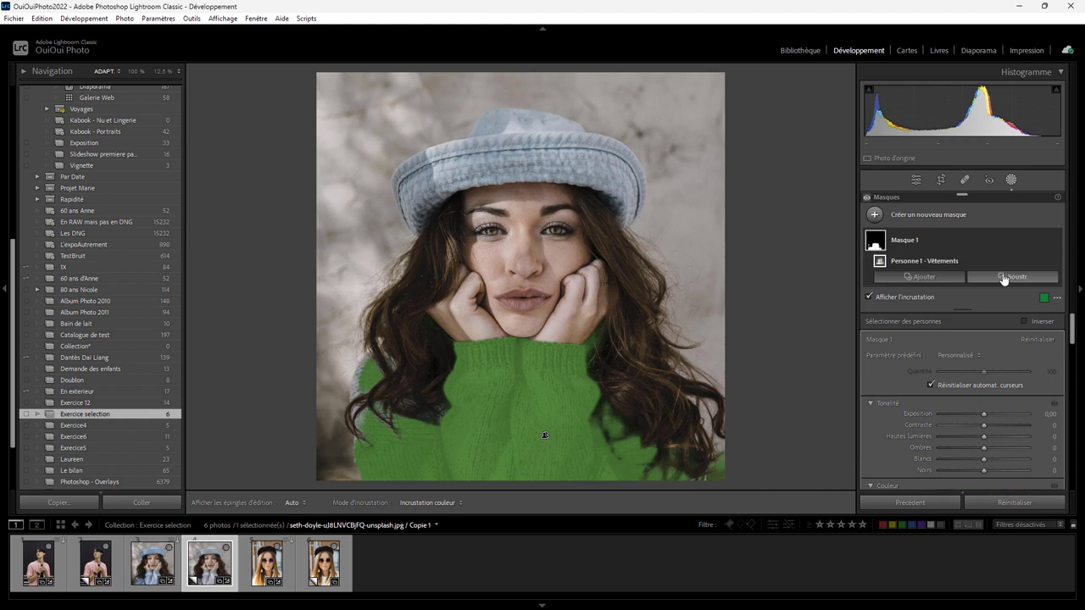
Add the hat to the mask as an Objects selection brushed over it
left_click(914, 277)
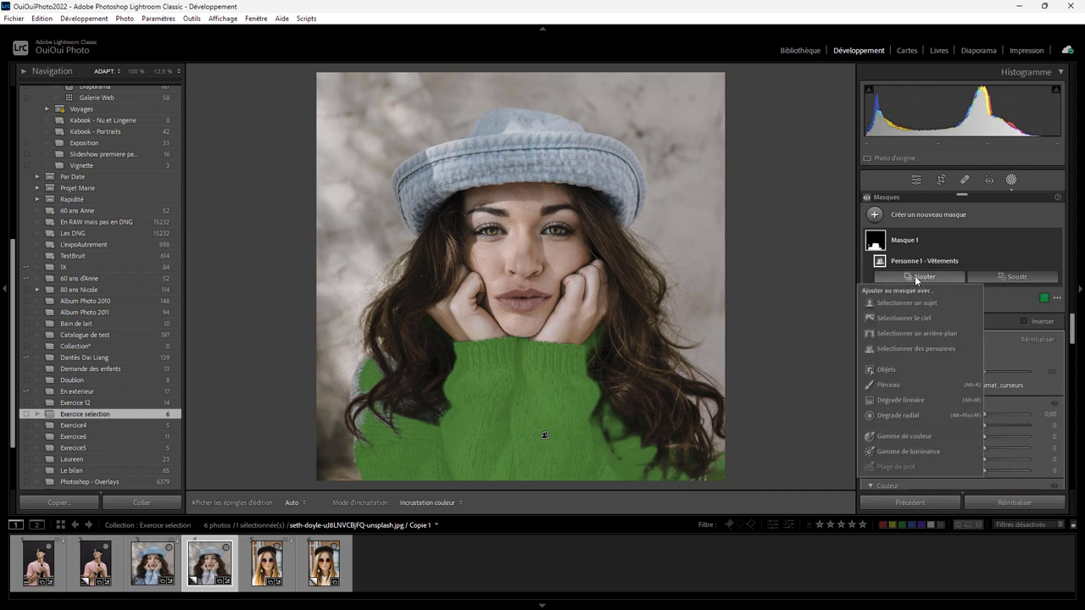
left_click(903, 378)
scroll(429, 169, "up", 3)
mouse_move(389, 174)
left_mouse_down()
mouse_move(434, 159)
mouse_move(483, 119)
mouse_move(555, 125)
left_mouse_up()
mouse_move(610, 153)
left_mouse_down()
mouse_move(483, 162)
mouse_move(420, 191)
mouse_move(416, 217)
mouse_move(456, 178)
mouse_move(586, 174)
left_mouse_up()
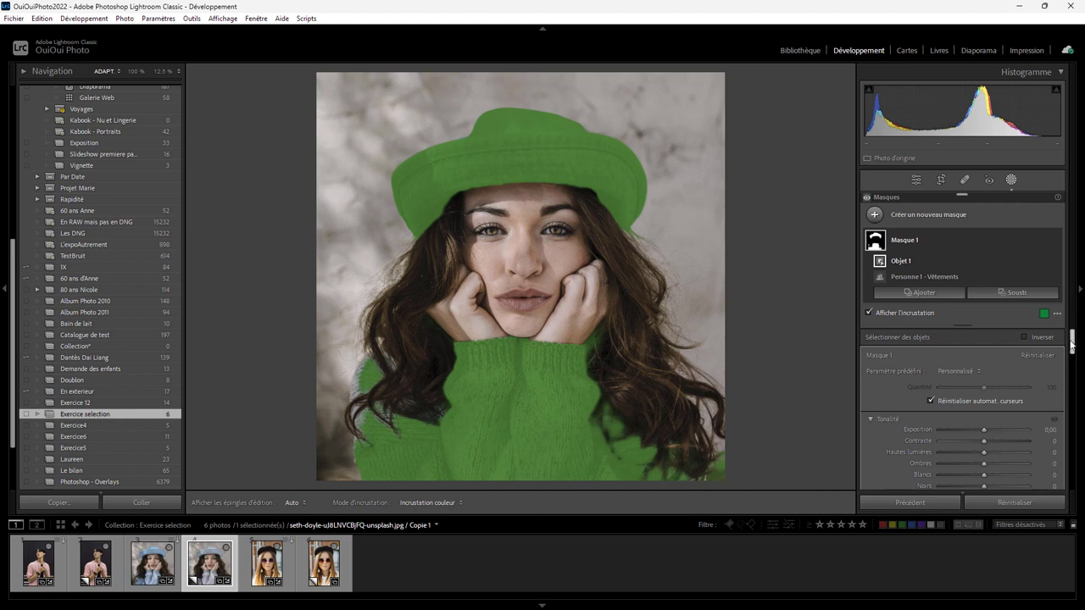
Tint the hat and sweater mask light blue, then open the sunglasses portrait
left_click_drag(1072, 345, 1072, 374)
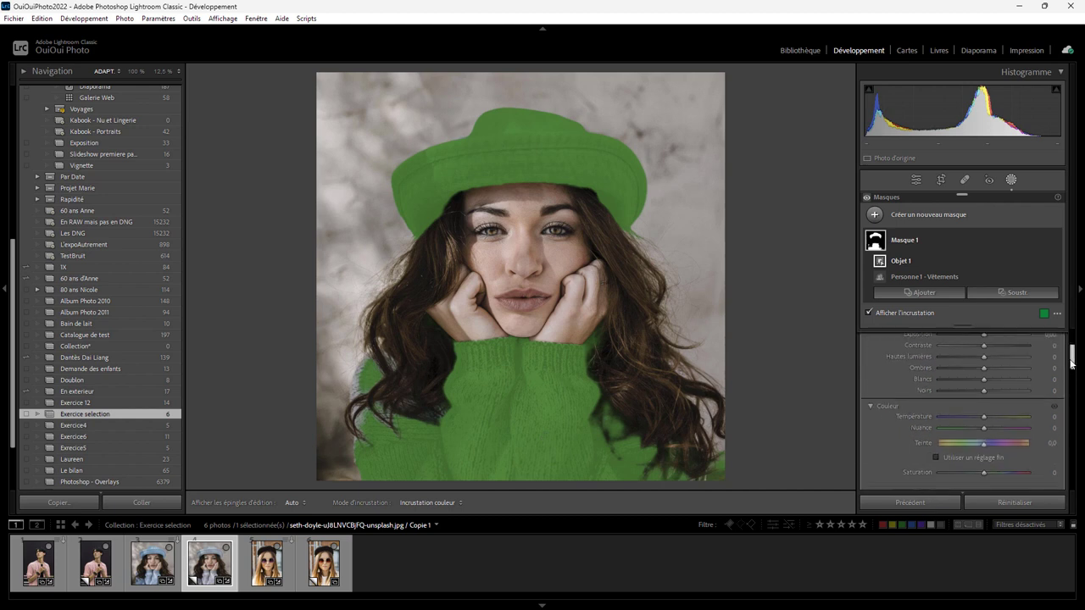
left_click(1019, 394)
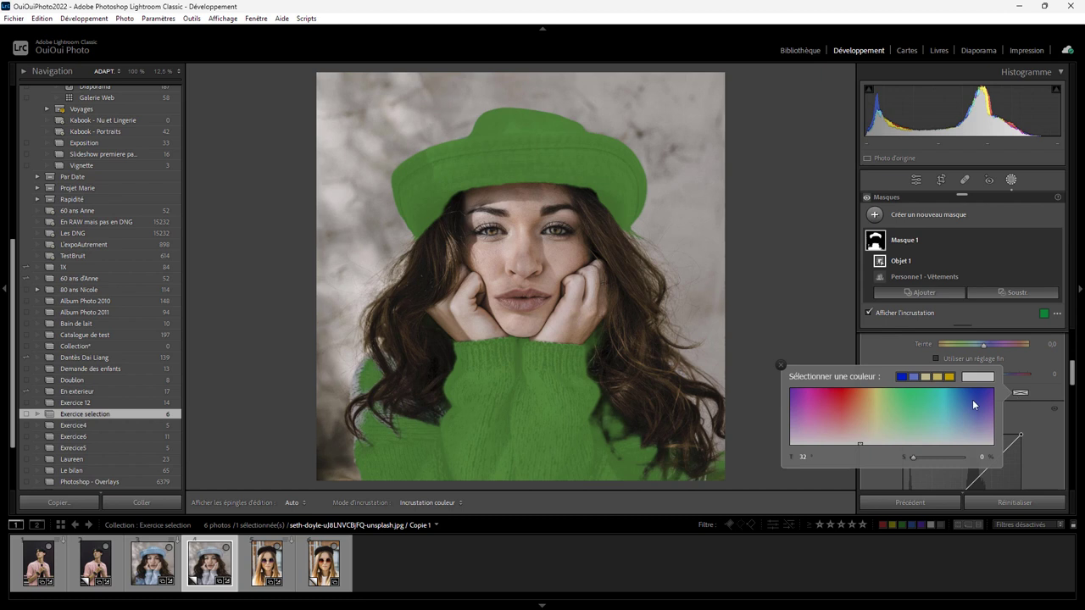
mouse_move(939, 421)
left_mouse_down()
mouse_move(965, 420)
mouse_move(949, 407)
mouse_move(951, 424)
left_mouse_up()
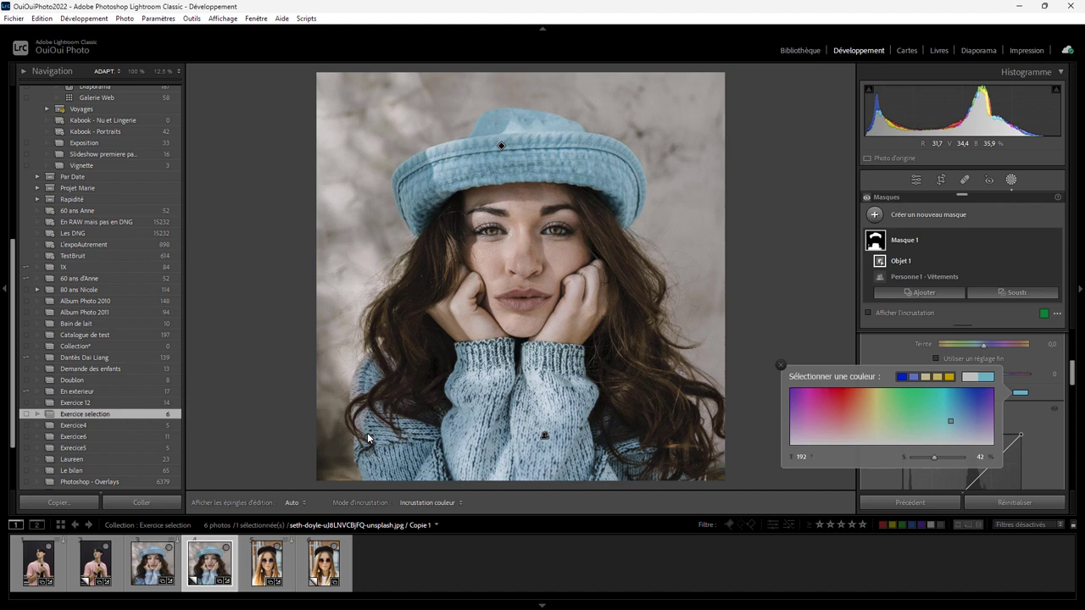
left_click(781, 365)
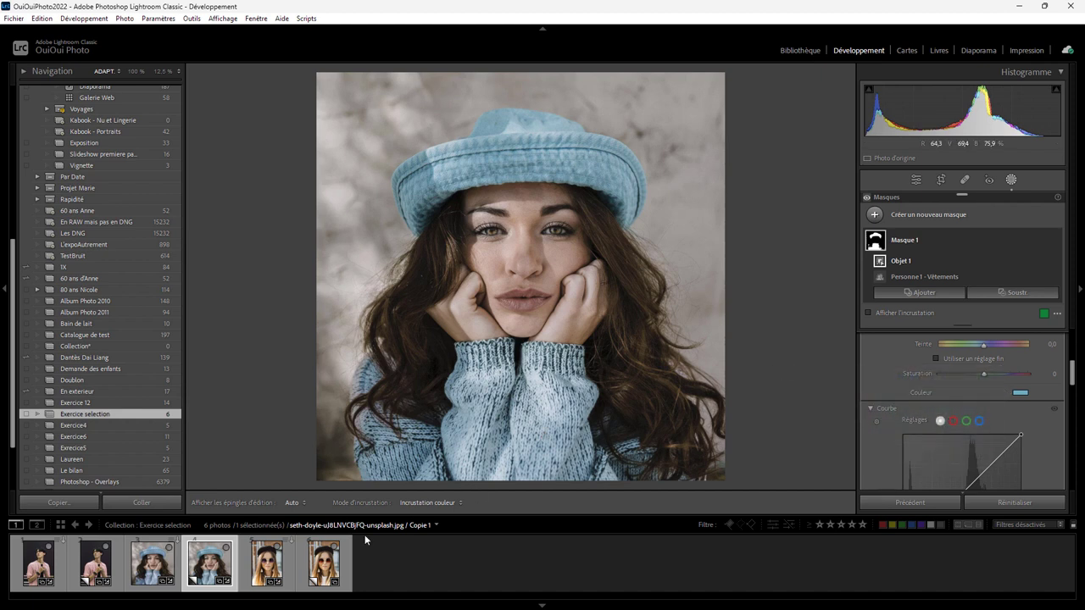
left_click(326, 563)
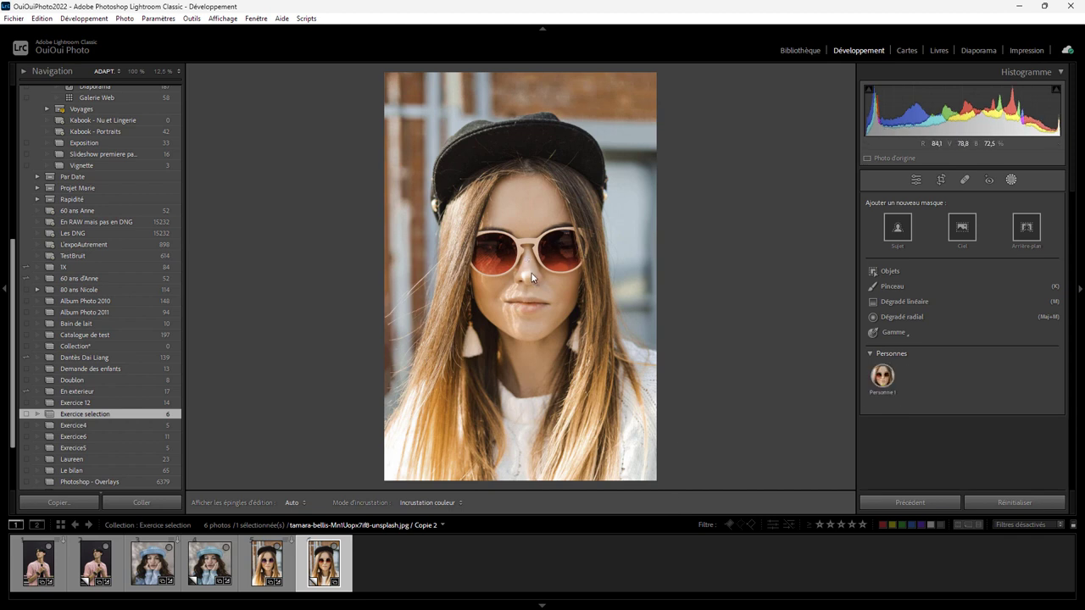
Zoom the sunglasses portrait to 50 % and pan to the sunglasses and nose
left_click(135, 72)
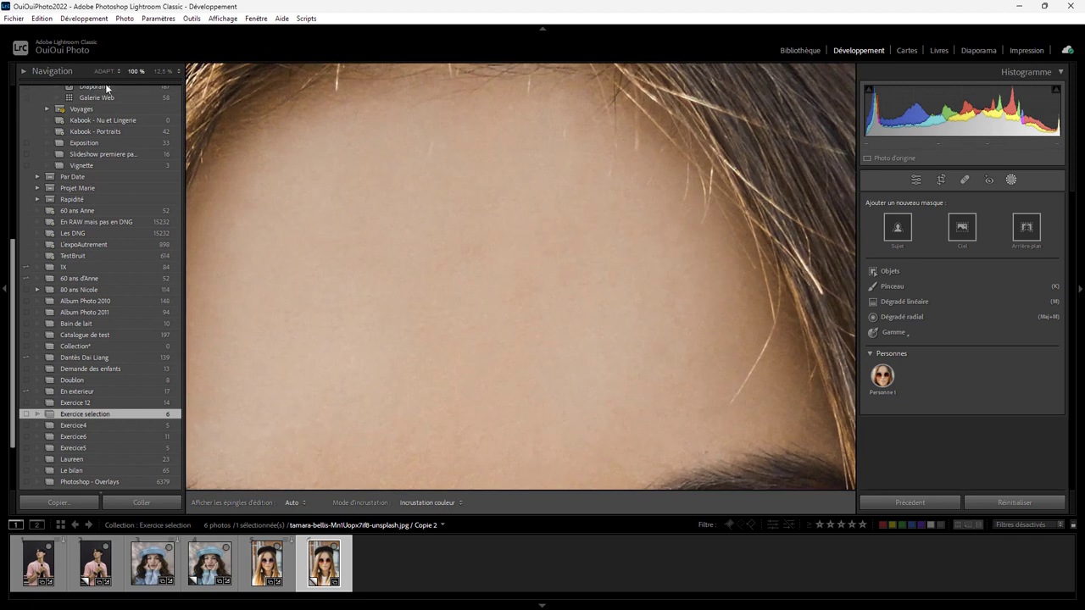
left_click(179, 72)
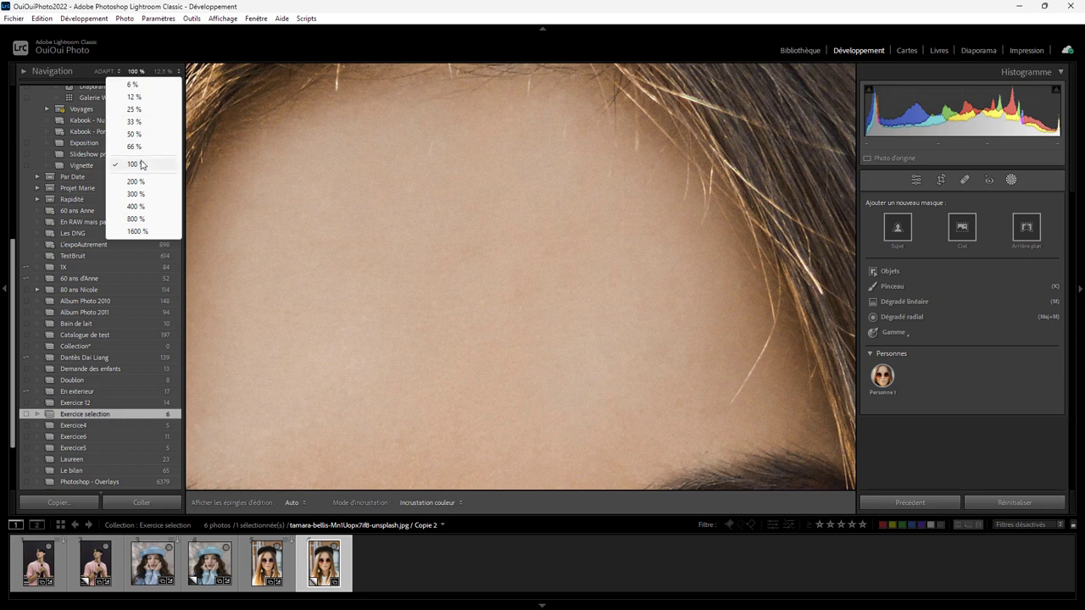
left_click(134, 133)
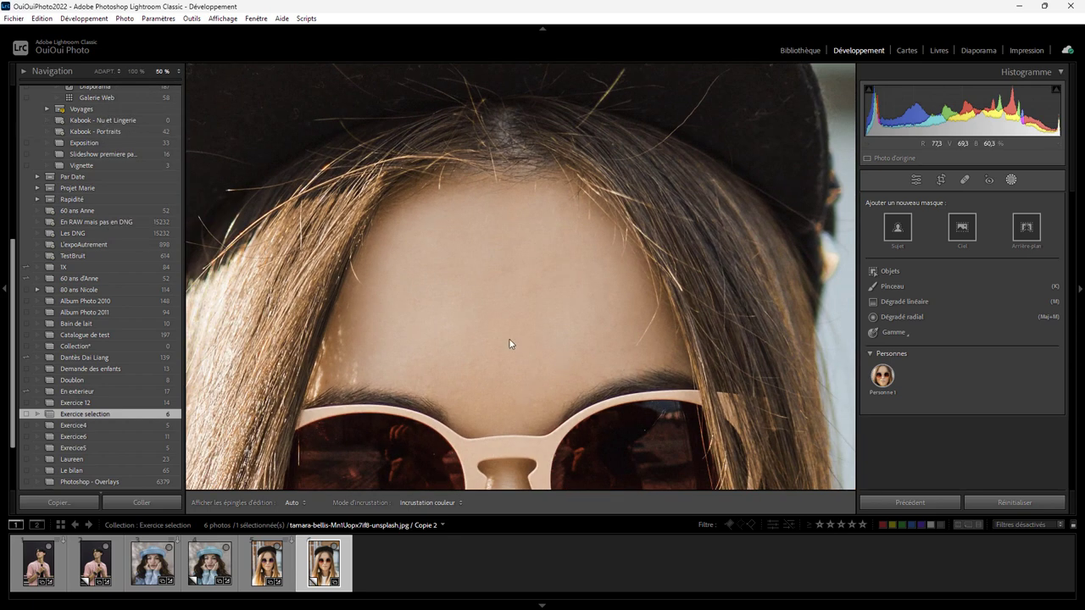
left_click_drag(546, 361, 560, 188)
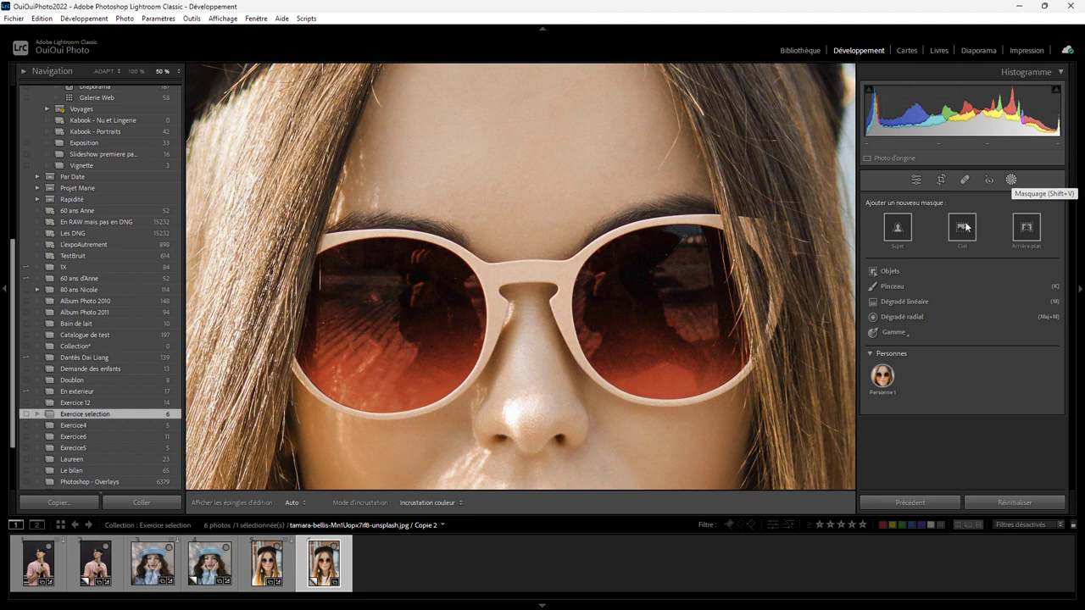
Draw a radial-gradient ellipse fitted over the left sunglass lens
left_click(909, 316)
left_click_drag(383, 319, 489, 406)
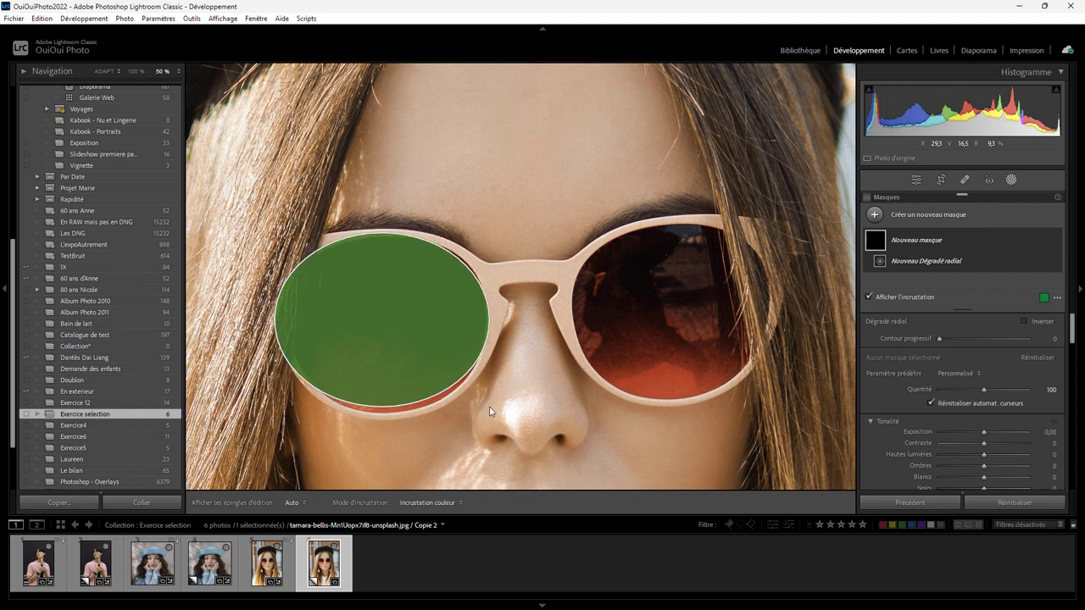
left_click_drag(489, 406, 488, 413)
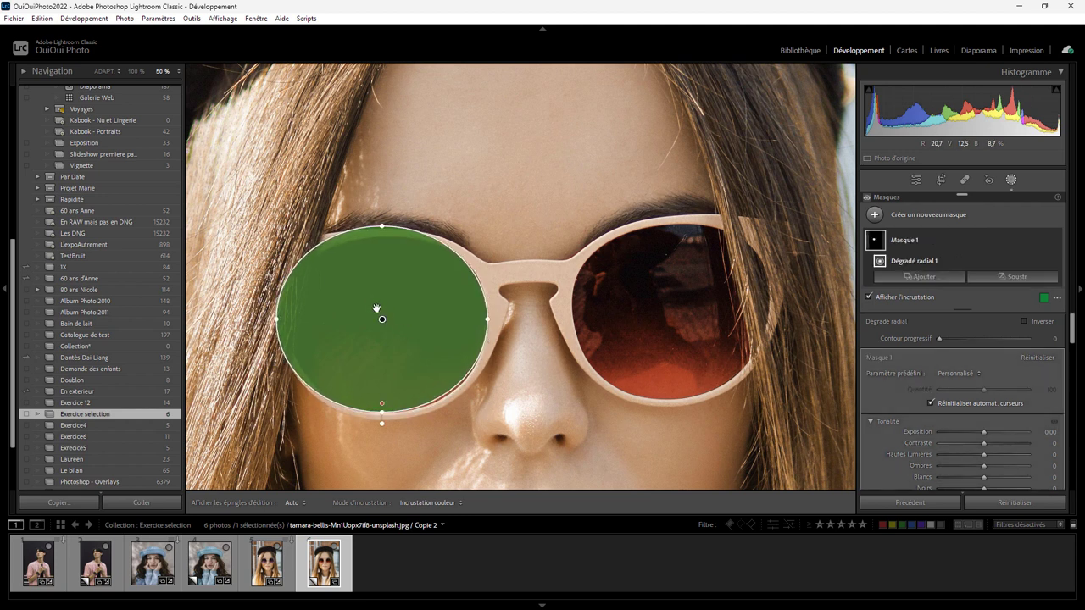
left_click_drag(388, 320, 387, 322)
Duplicate the left-lens radial gradient and move the copy onto the right lens
right_click(387, 322)
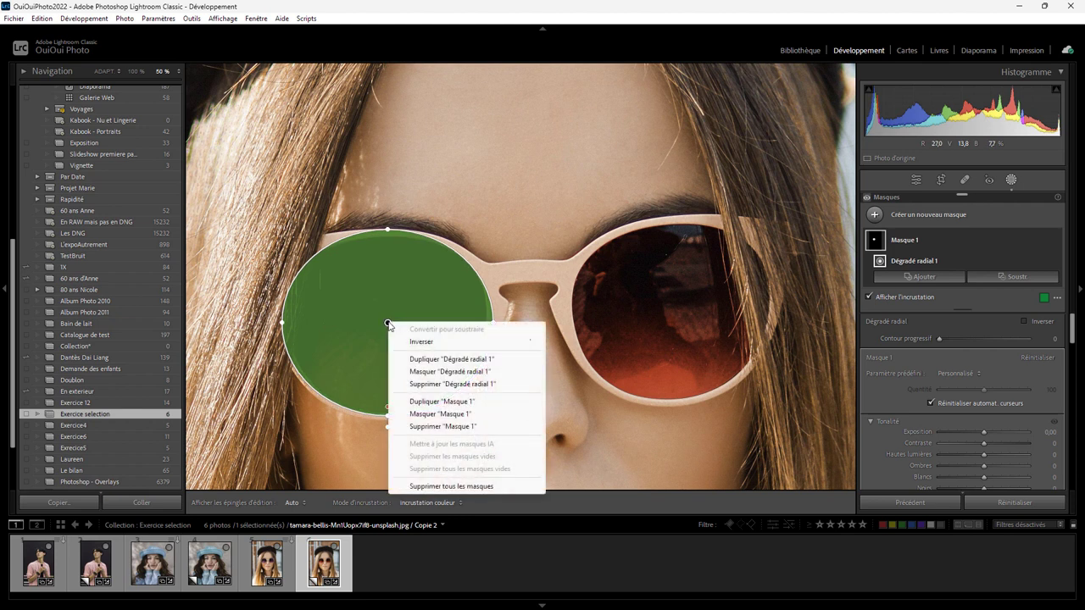
left_click(440, 362)
mouse_move(399, 340)
left_mouse_down()
mouse_move(666, 320)
mouse_move(672, 310)
left_mouse_up()
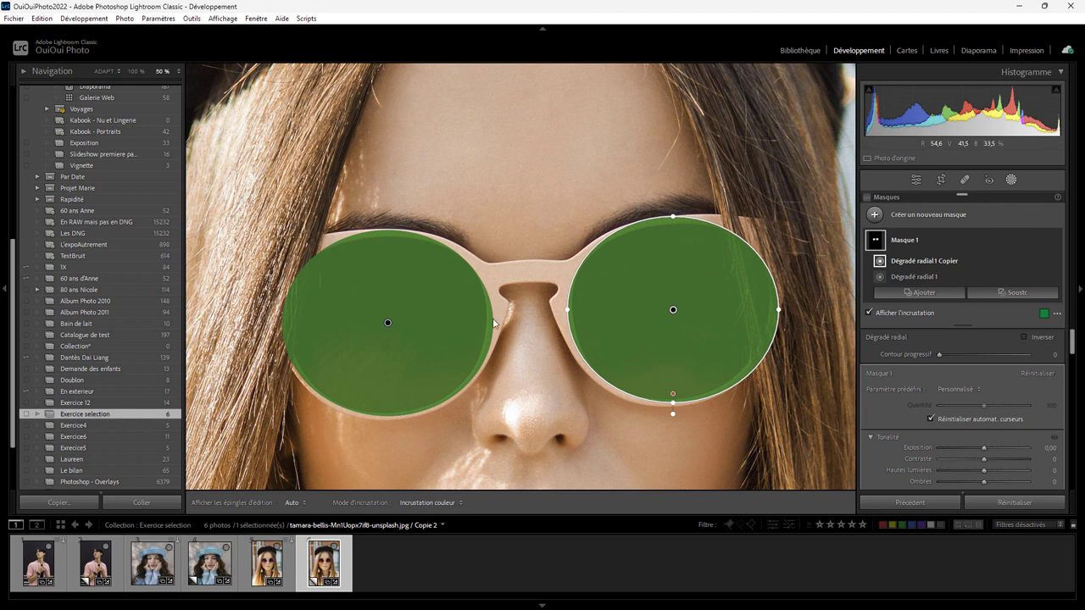
mouse_move(938, 261)
left_click(1044, 241)
mouse_move(978, 294)
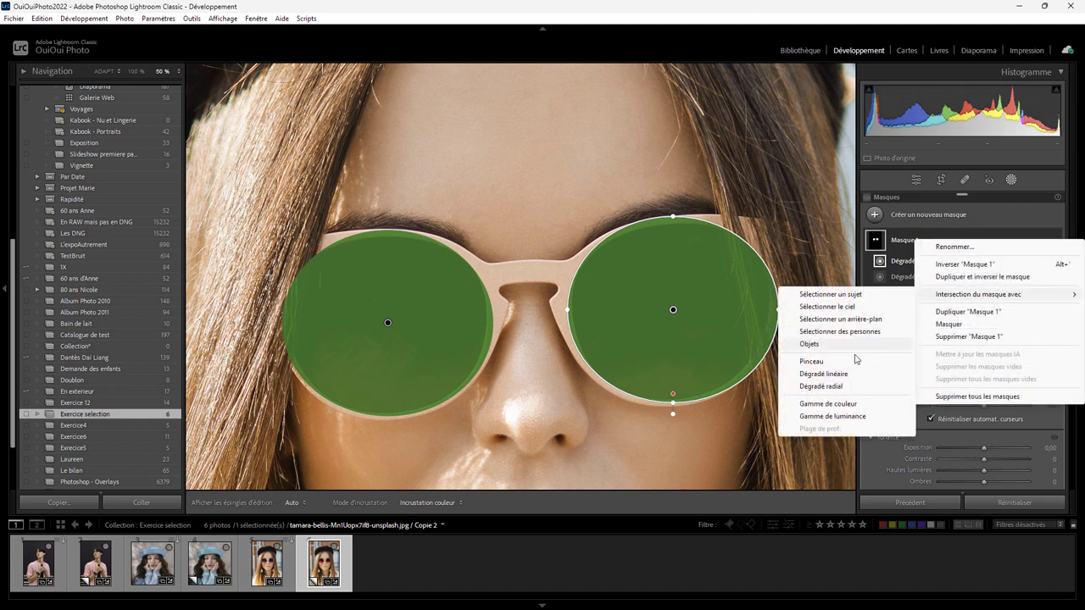
Intersect the lens mask with a colour range sampled from the left lens, refined to 12
left_click(840, 405)
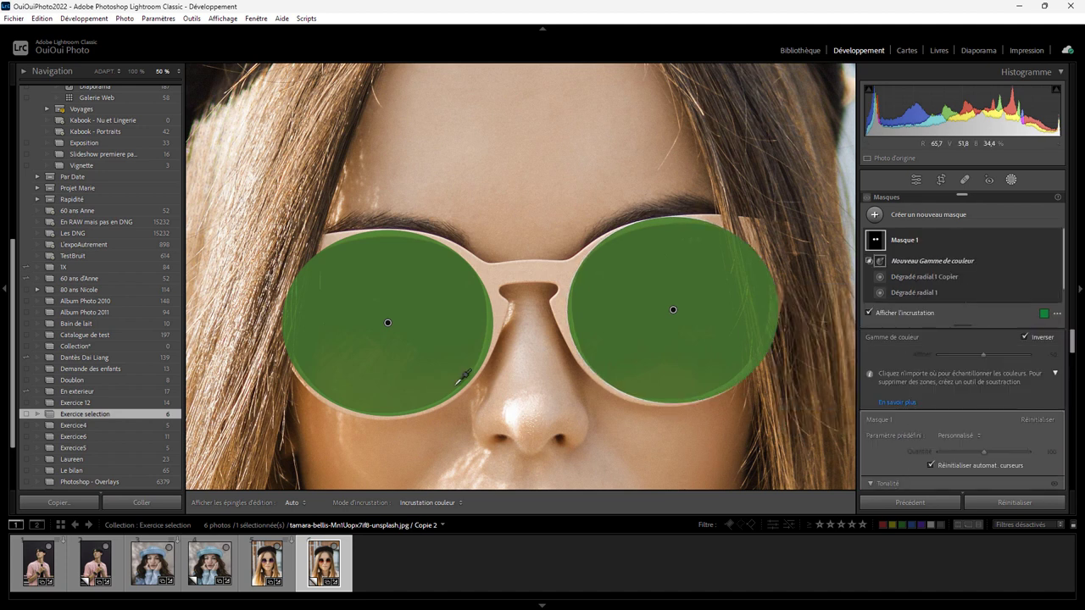
left_click_drag(331, 272, 458, 382)
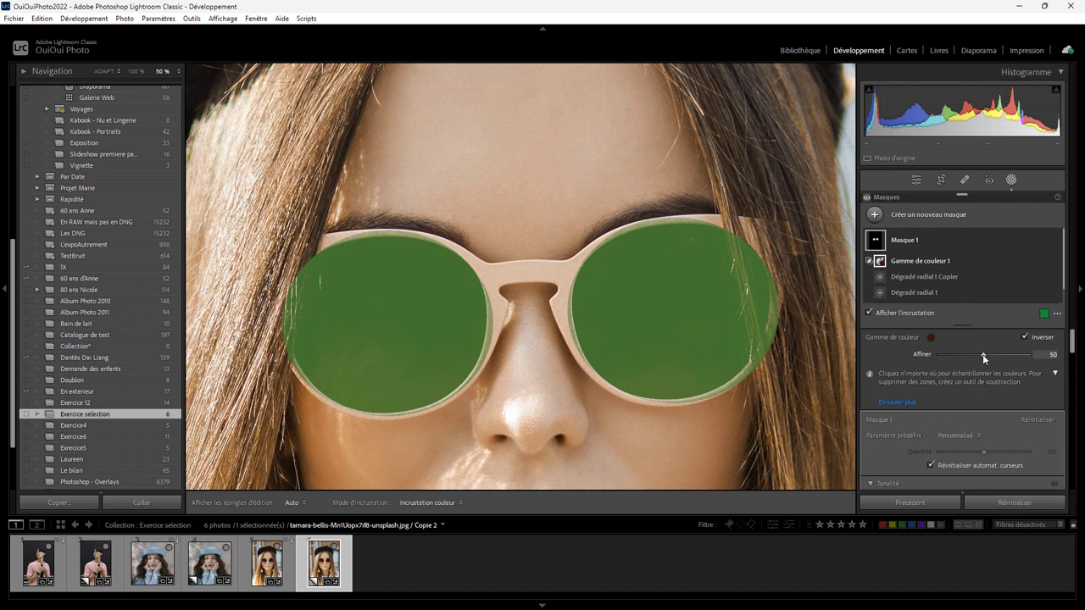
mouse_move(982, 354)
left_mouse_down()
mouse_move(936, 354)
mouse_move(978, 346)
mouse_move(955, 351)
left_mouse_up()
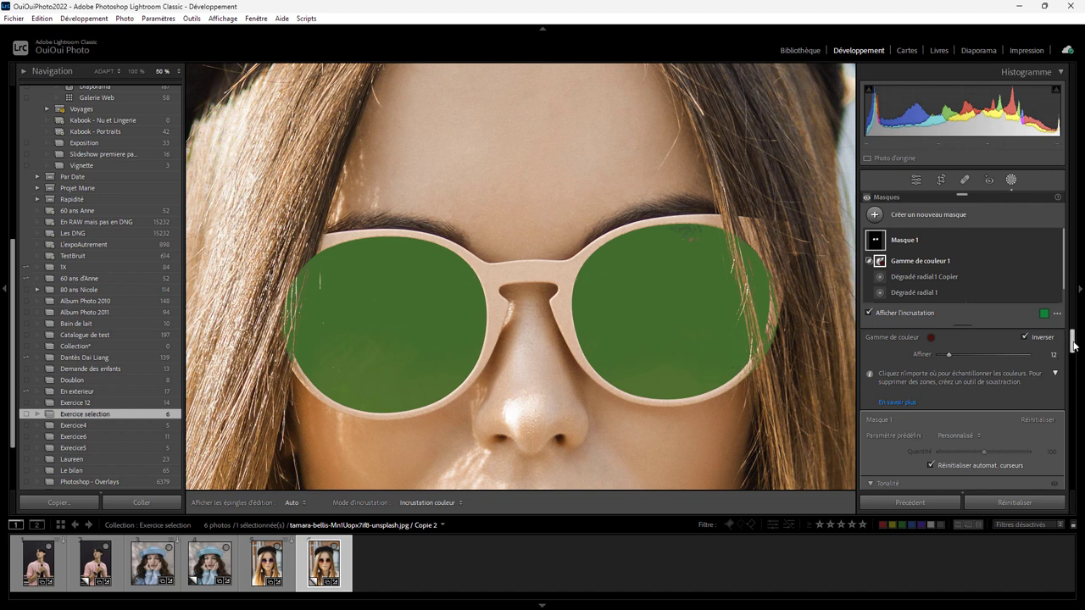
left_click_drag(1071, 343, 1072, 377)
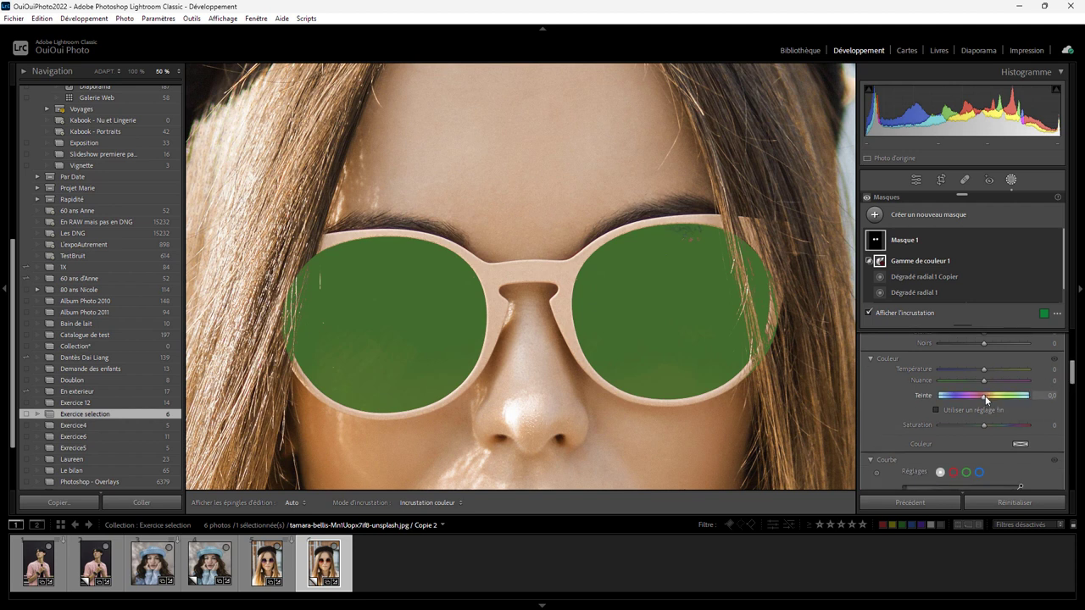
Tint the lenses purple: hue −81,6, saturation −63, shadows 18
key("o")
mouse_move(985, 396)
left_mouse_down()
mouse_move(955, 396)
mouse_move(966, 400)
left_mouse_up()
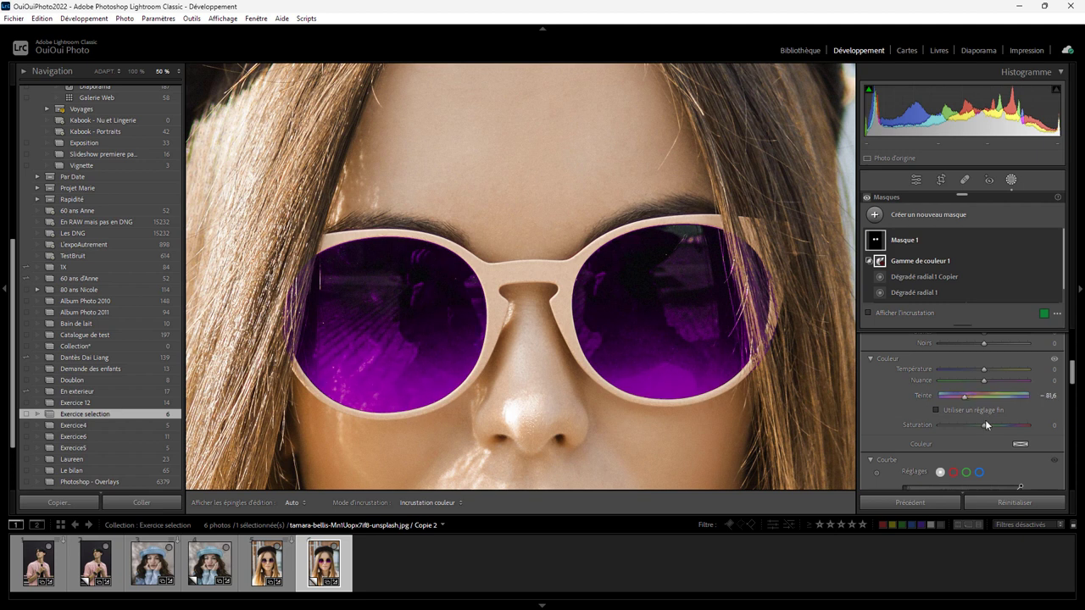
left_click_drag(967, 424, 955, 423)
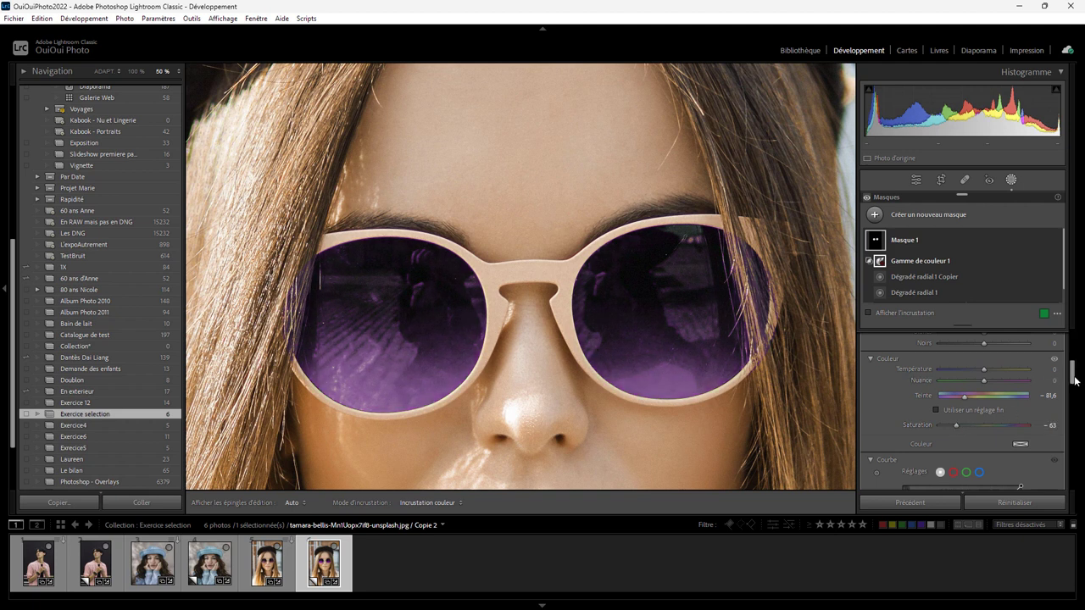
left_click_drag(1072, 370, 1071, 363)
left_click_drag(983, 429, 988, 430)
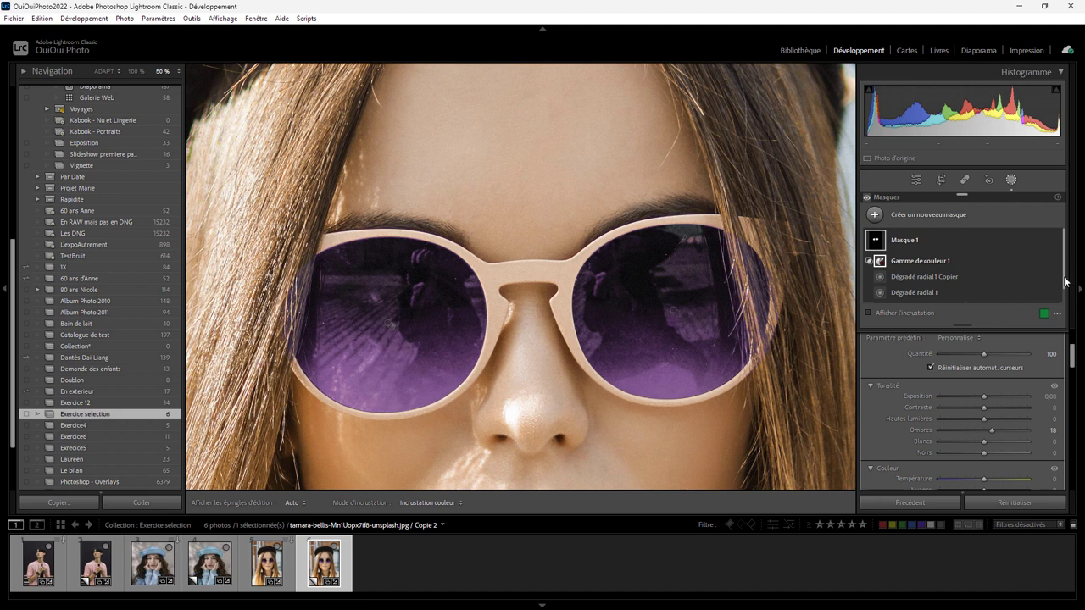
left_click_drag(1064, 282, 1066, 300)
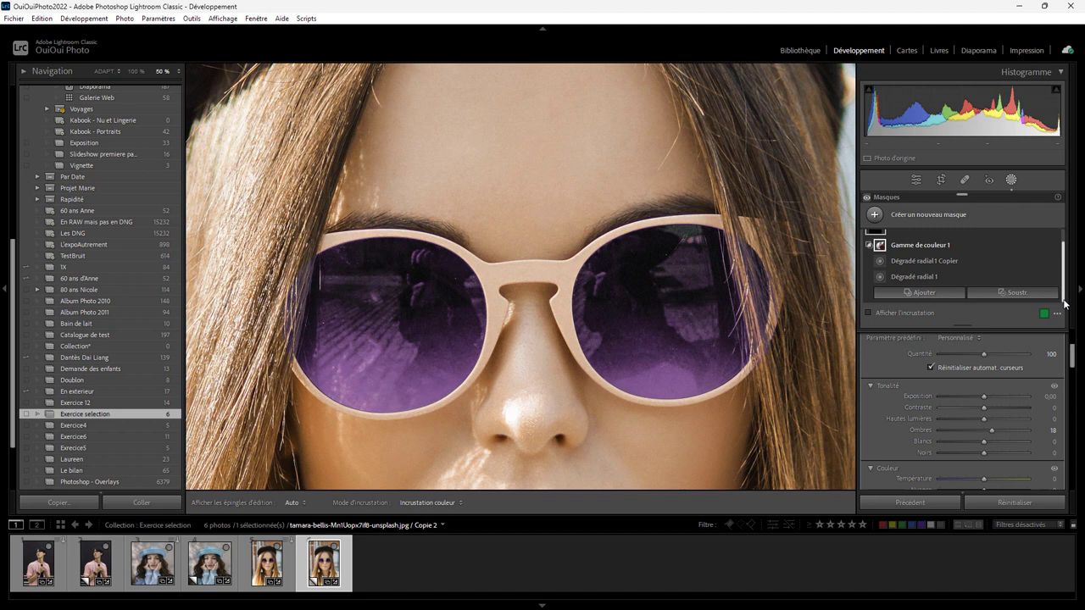
Loosen the lenses' colour-range Refine amount slightly
mouse_move(919, 261)
left_click_drag(1071, 356, 1069, 330)
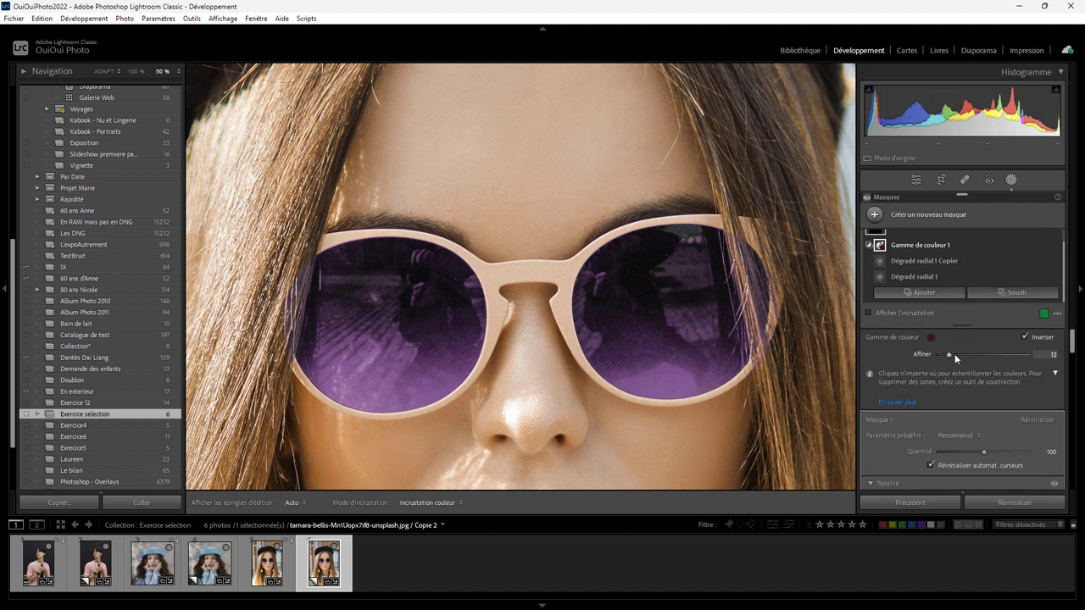
left_click_drag(947, 354, 983, 355)
left_click_drag(952, 356, 960, 355)
mouse_move(960, 353)
left_mouse_down()
mouse_move(918, 352)
mouse_move(961, 351)
left_mouse_up()
Reset Hue, set Saturation to -100, tint the lenses purple-pink, then open the blue-hat portrait
left_click_drag(1072, 343, 1072, 373)
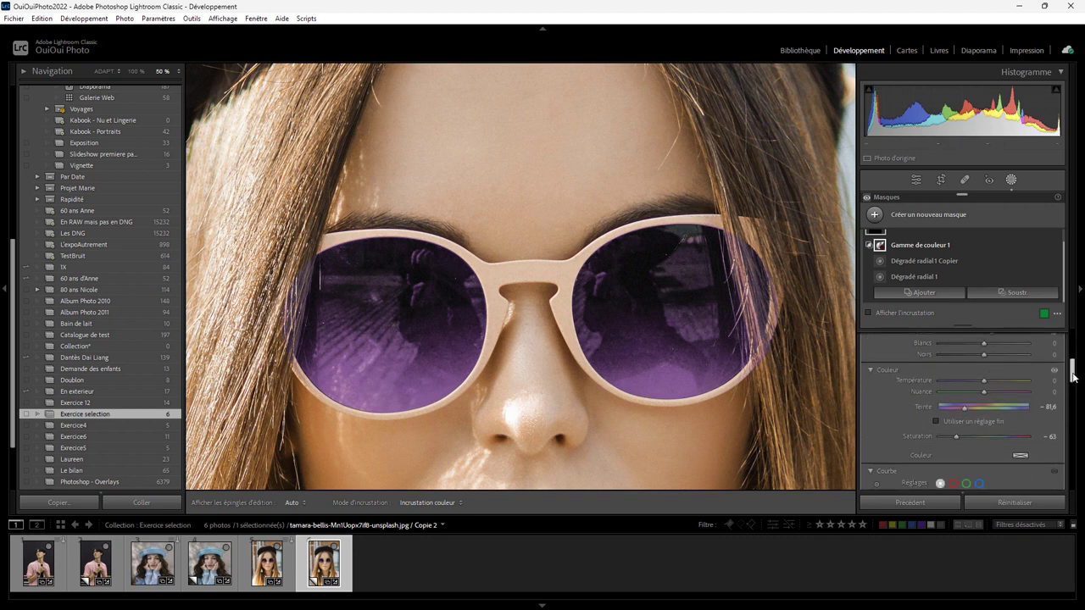
double_click(964, 415)
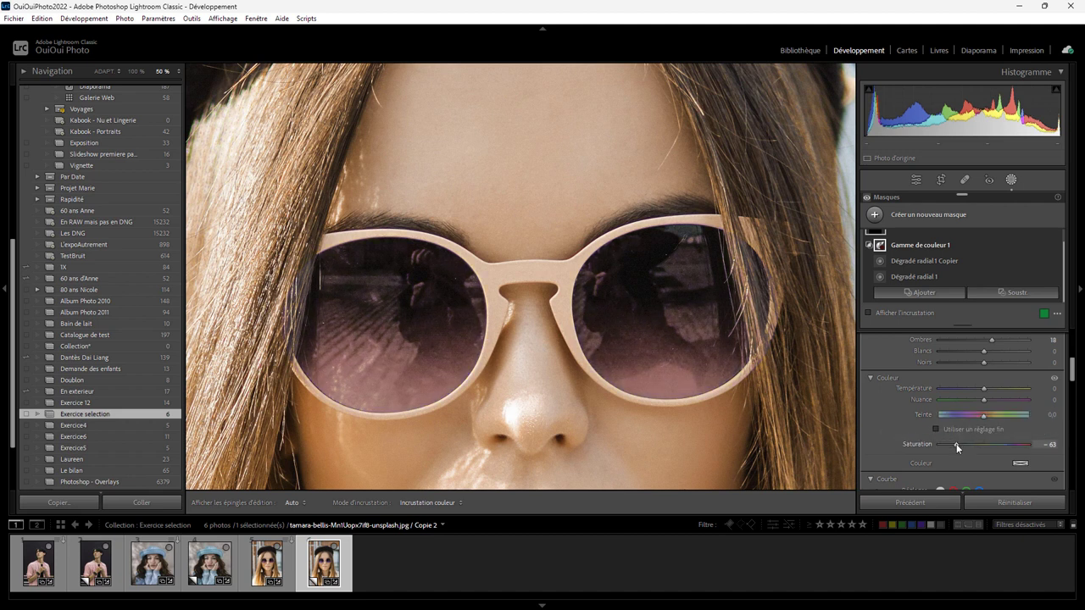
left_click_drag(956, 443, 918, 443)
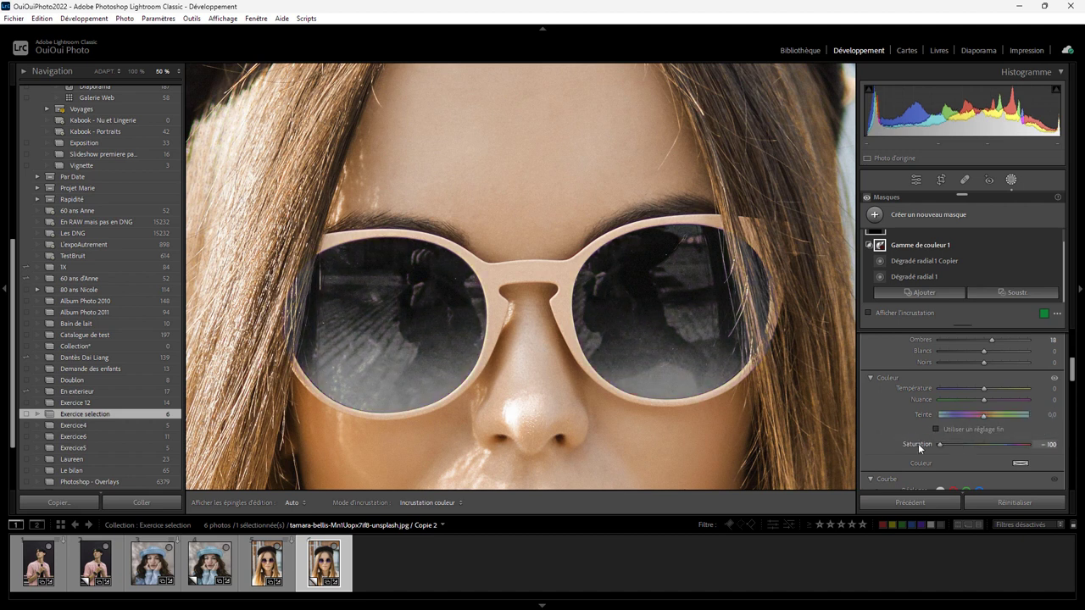
left_click(1019, 465)
left_click_drag(821, 498, 806, 468)
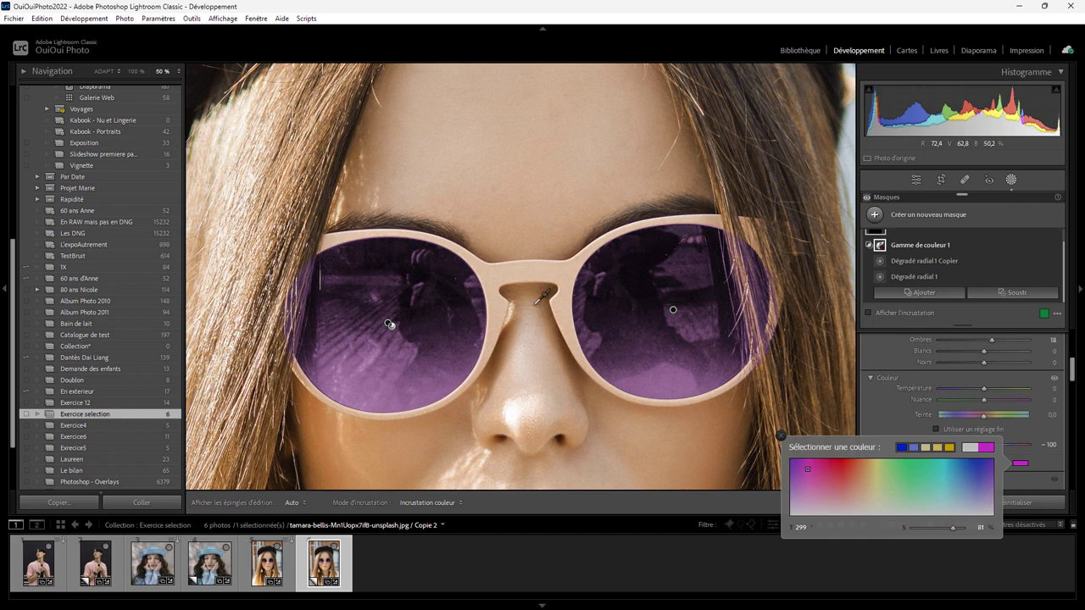
left_click(210, 572)
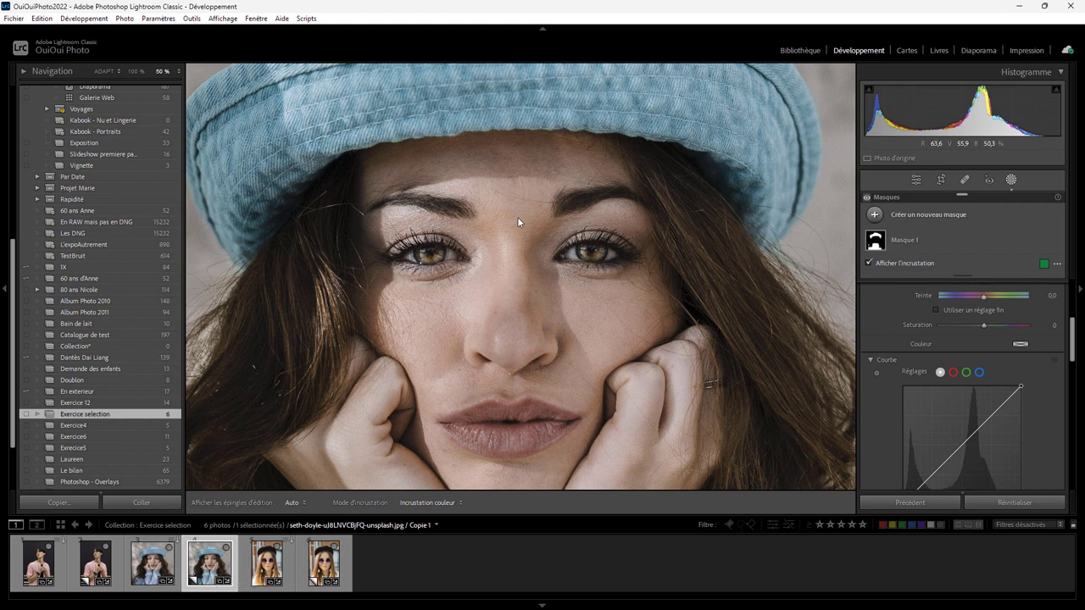
Switch to the man's pink-shirt portrait, check the shirt, and bring up Masque 1's options
left_click(100, 568)
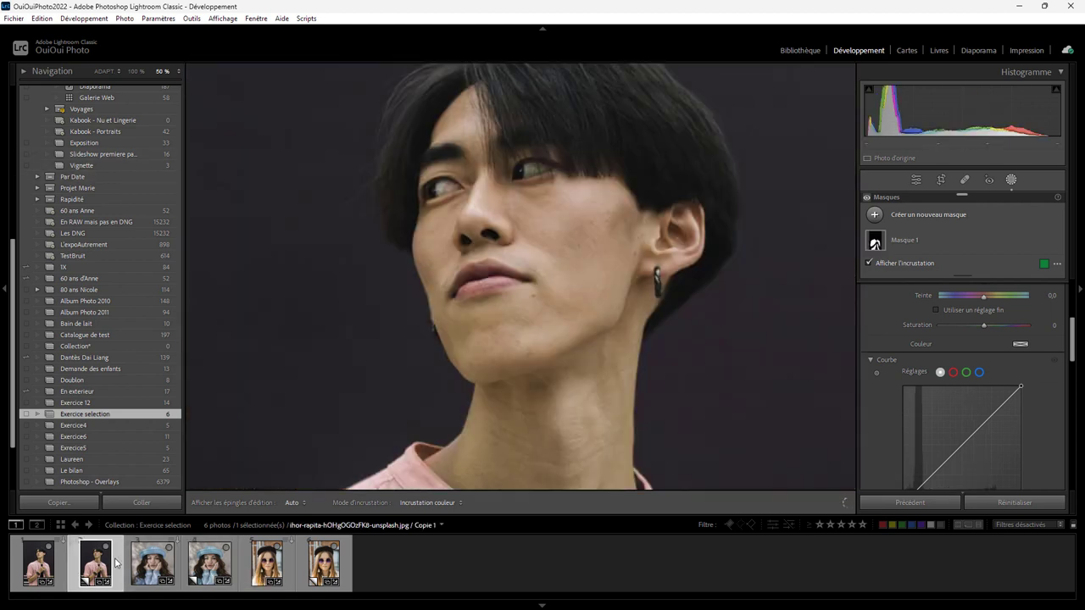
scroll(572, 359, "down", 5)
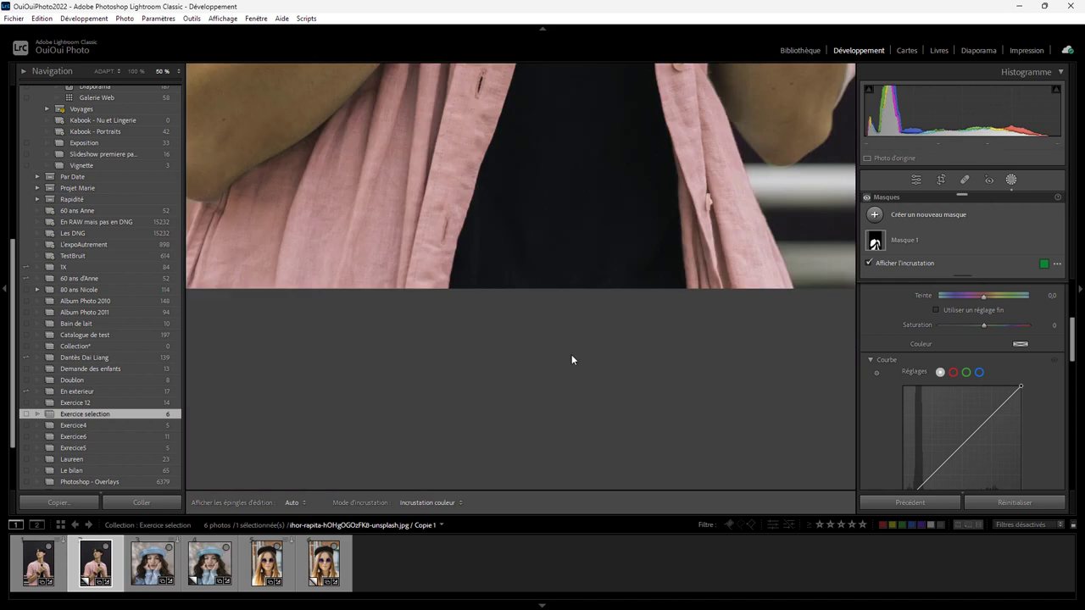
scroll(571, 359, "up", 4)
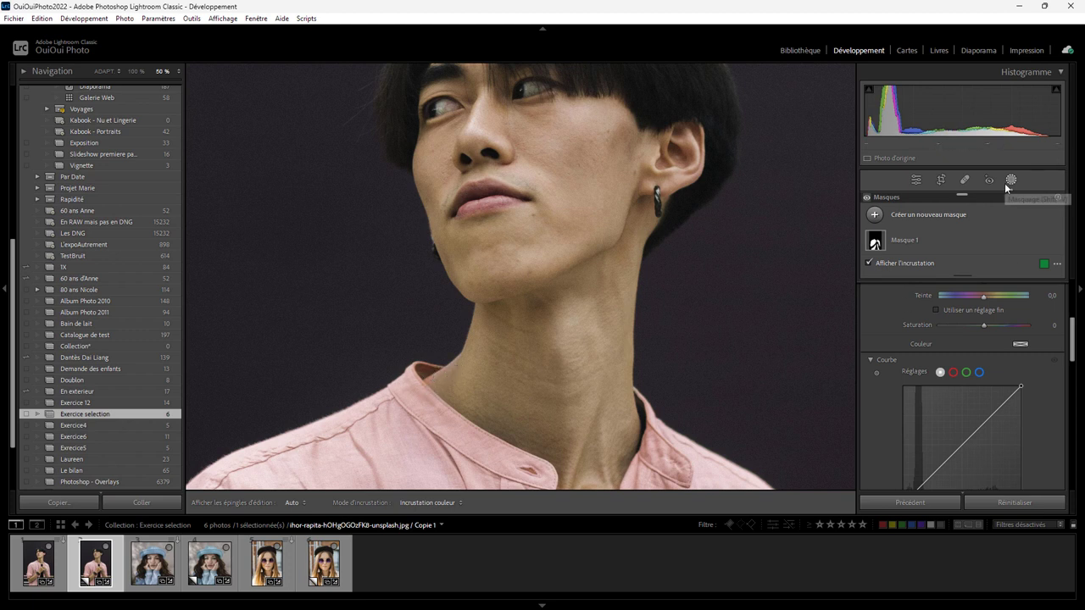
mouse_move(962, 239)
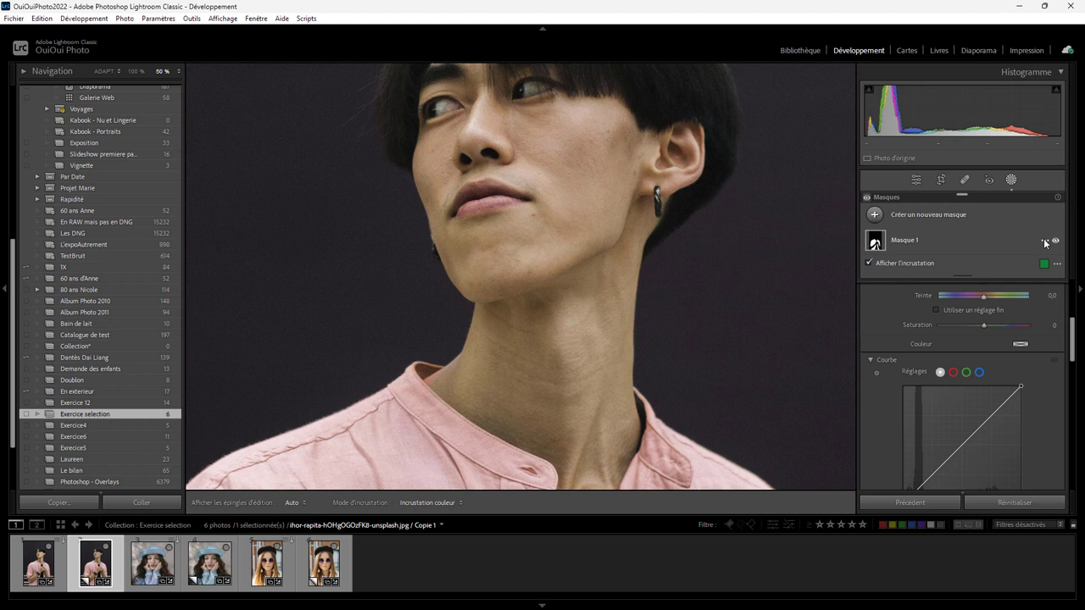
left_click(1042, 241)
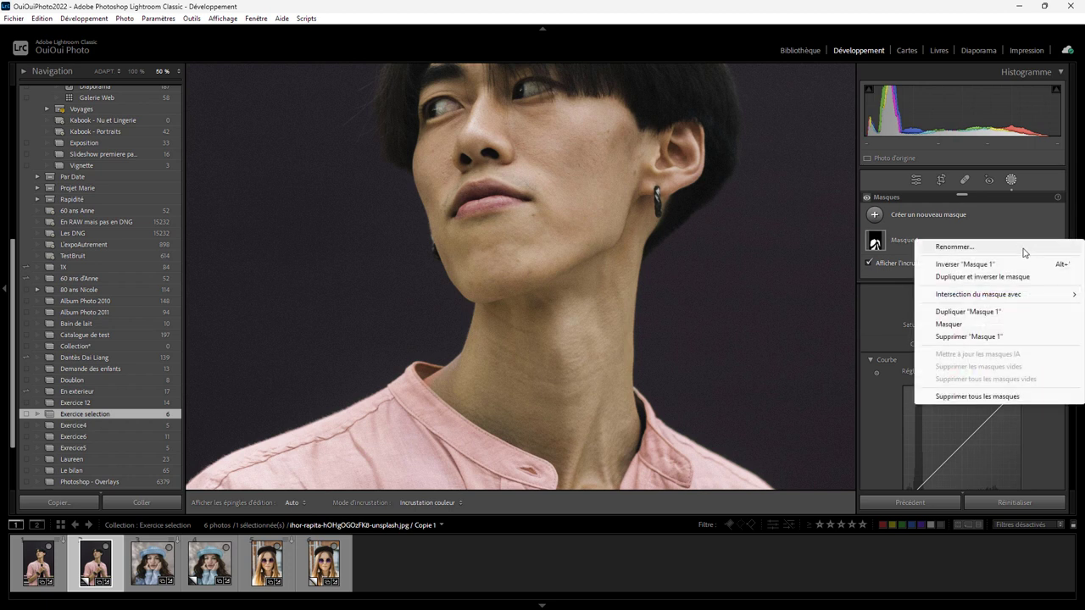
Brush part of the collar out of Masque 1 using Soustraire > Pinceau
left_click(898, 242)
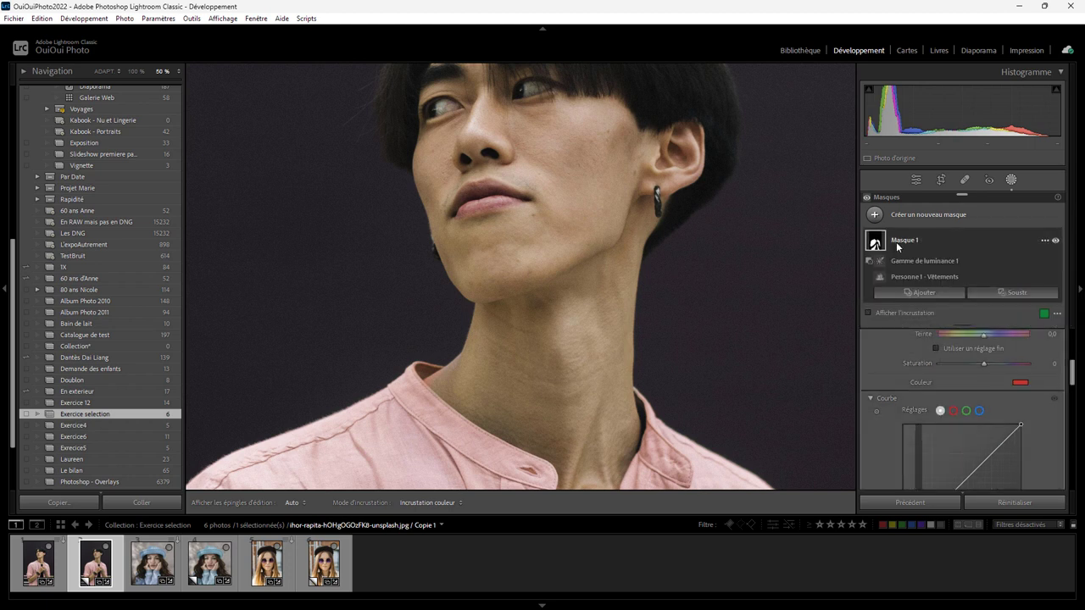
left_click(1012, 293)
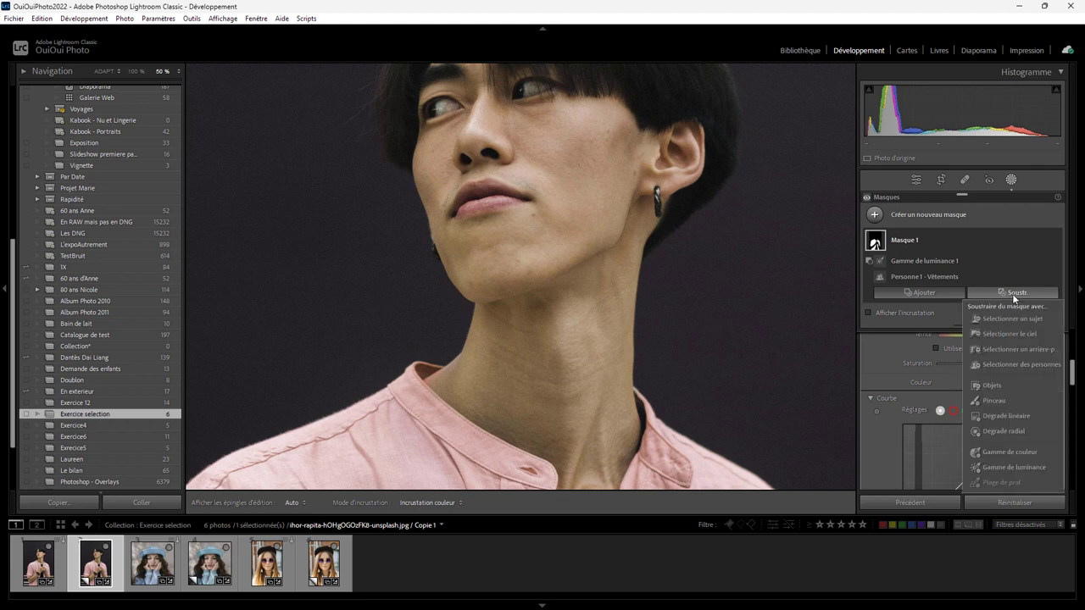
left_click(1010, 400)
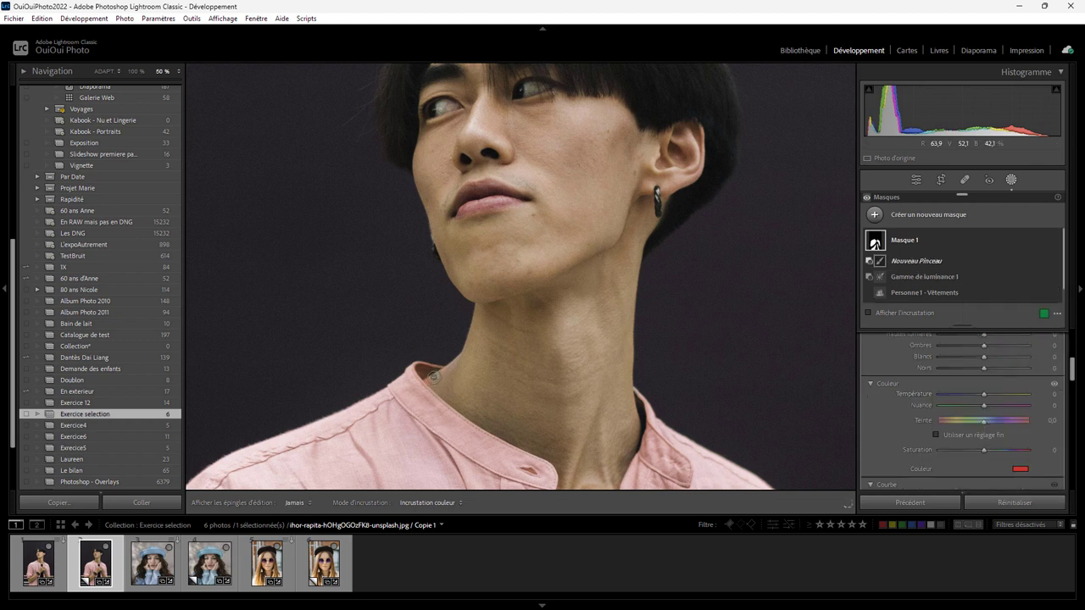
left_click_drag(437, 376, 435, 383)
Look over the shirt and sleeve, then select Pinceau 1 and bring up the add-to-mask options
left_click_drag(593, 423, 533, 136)
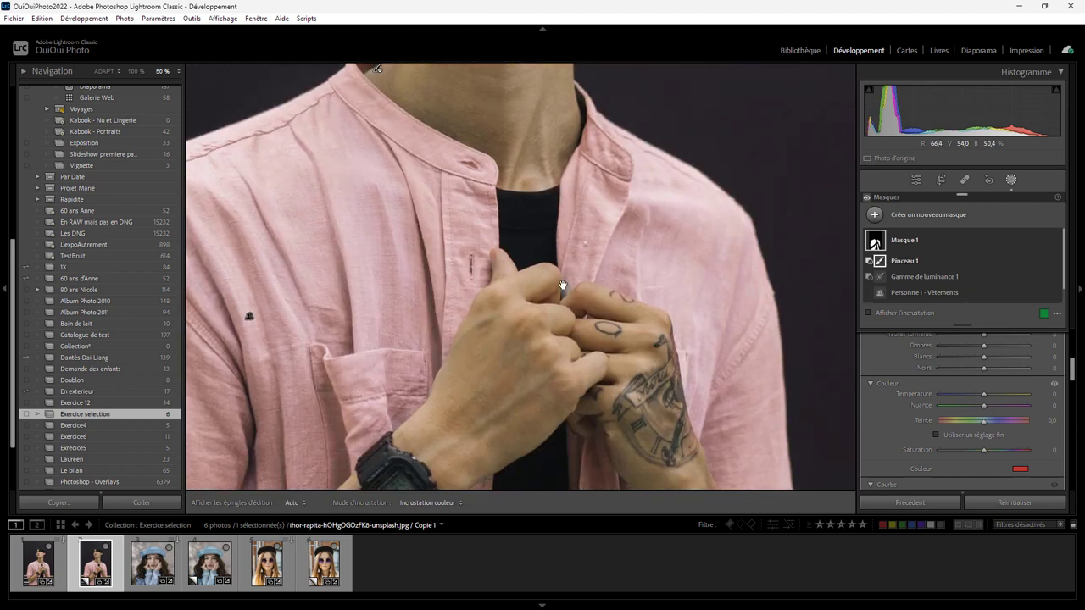
left_click_drag(564, 281, 603, 68)
left_click_drag(643, 345, 641, 121)
left_click_drag(686, 206, 710, 383)
mouse_move(242, 276)
left_mouse_down()
mouse_move(609, 418)
mouse_move(610, 295)
mouse_move(576, 334)
left_mouse_up()
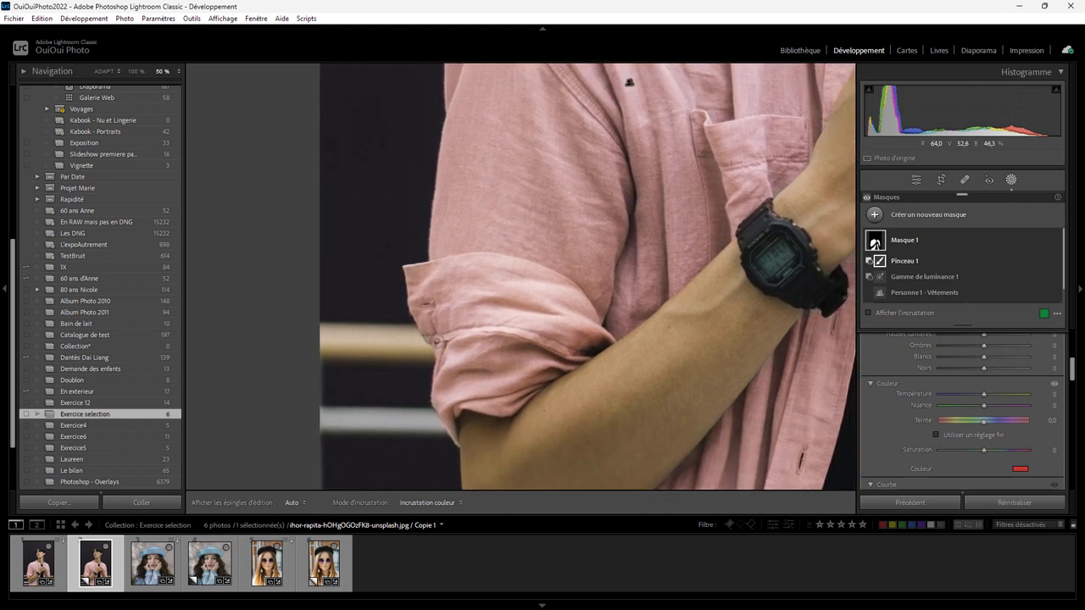
mouse_move(958, 276)
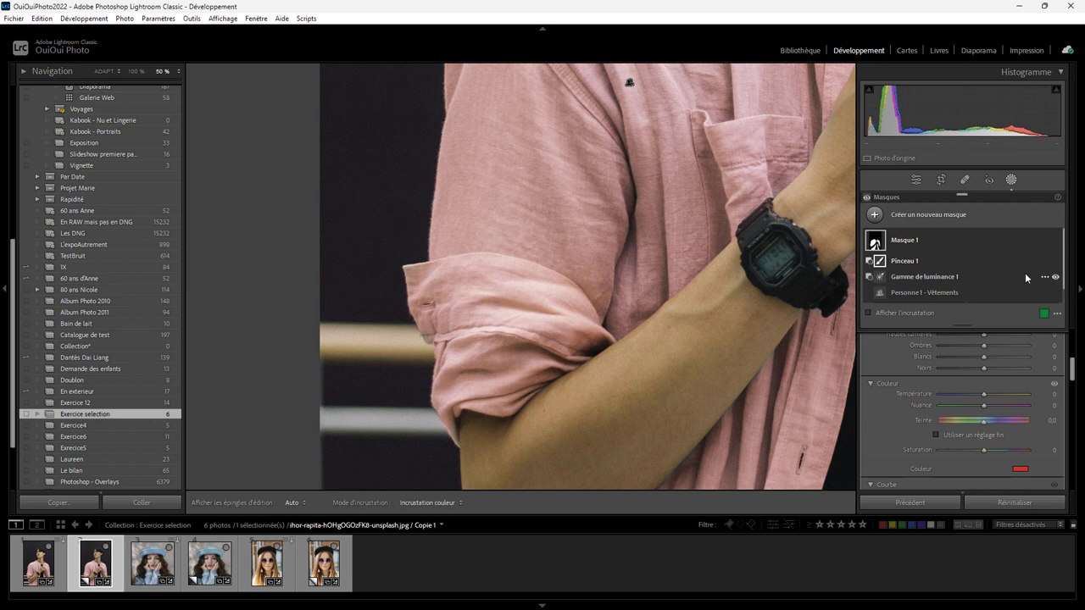
left_click(918, 244)
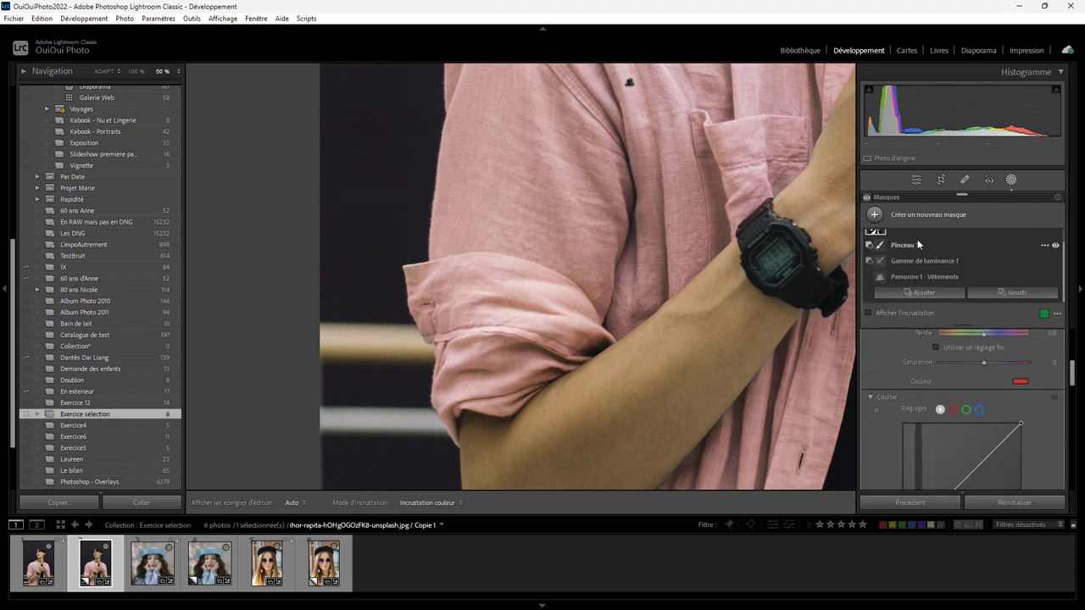
left_click(938, 292)
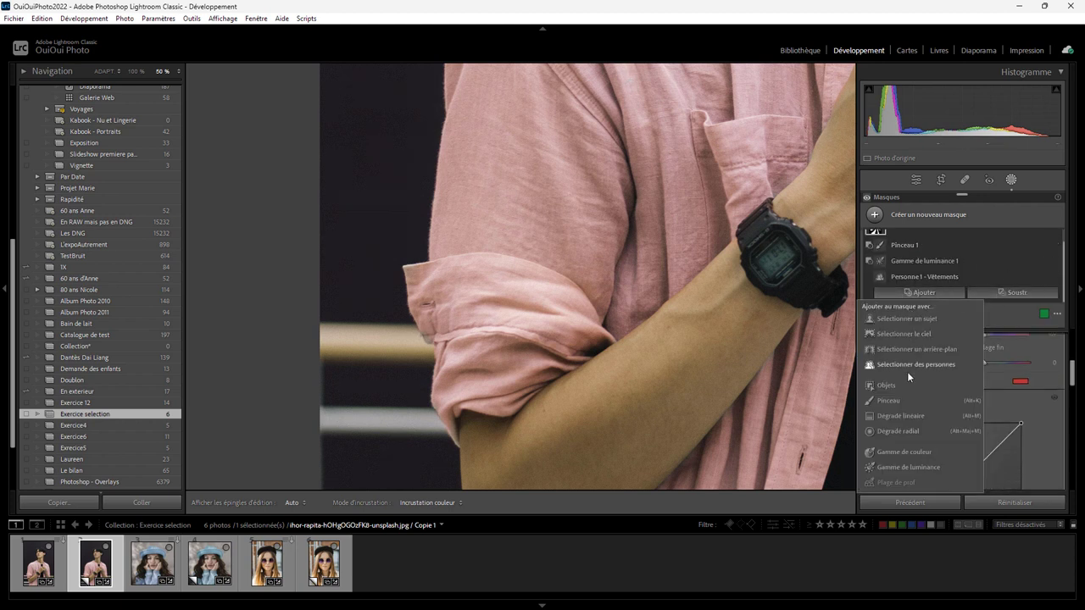
Paint missed shirt areas into the mask with an Ajouter brush, Pinceau 2
left_click(899, 398)
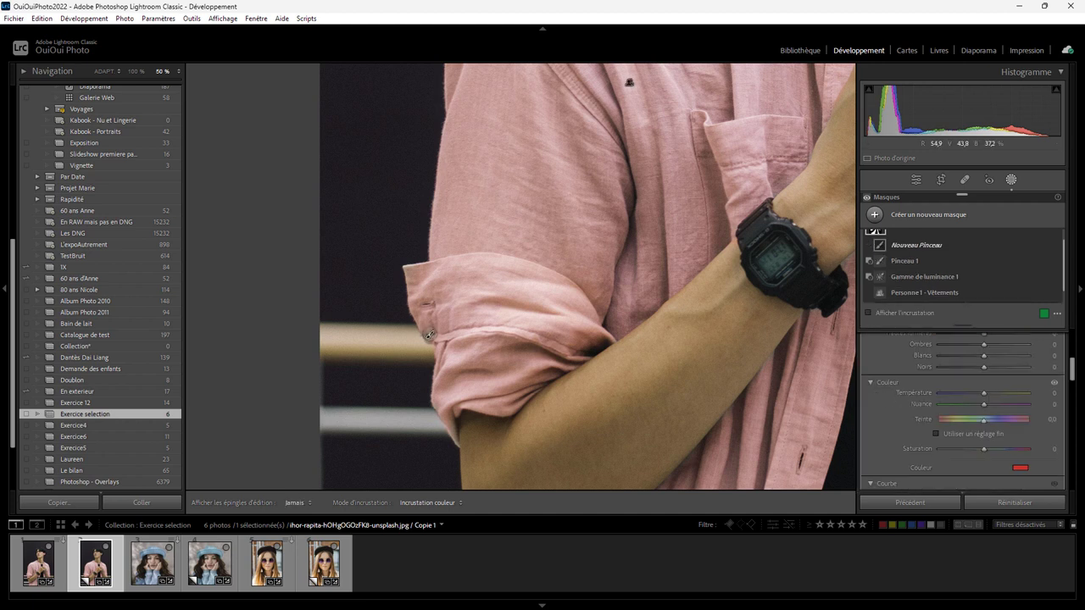
left_click(433, 333)
left_click_drag(787, 350, 708, 145)
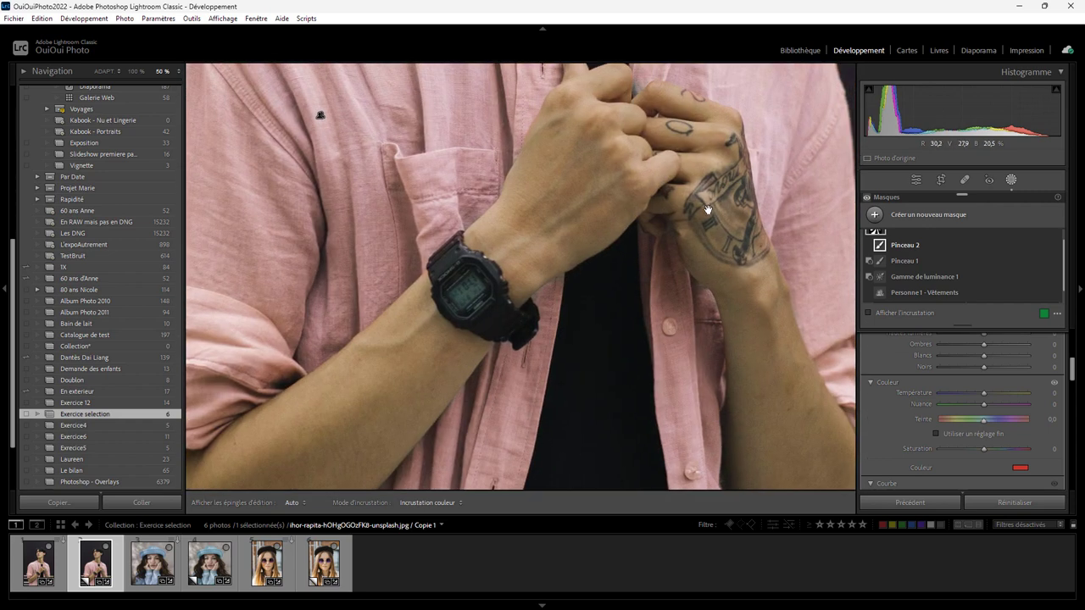
left_click_drag(709, 203, 671, 367)
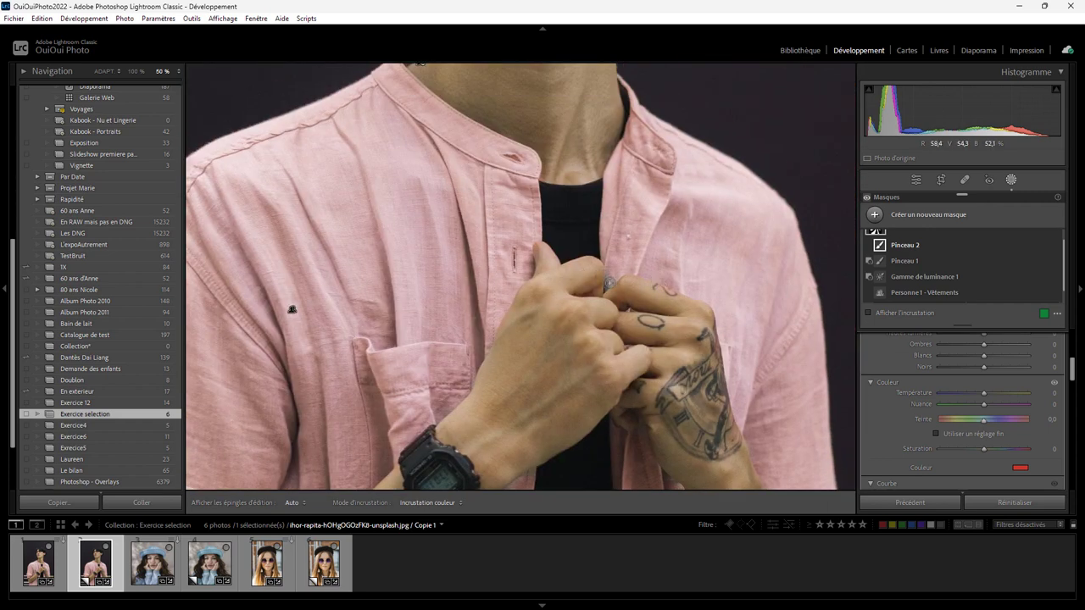
Check shirt coverage by toggling edit pins with H, select Pinceau 1, and zoom out
key("h")
key("h")
key("h")
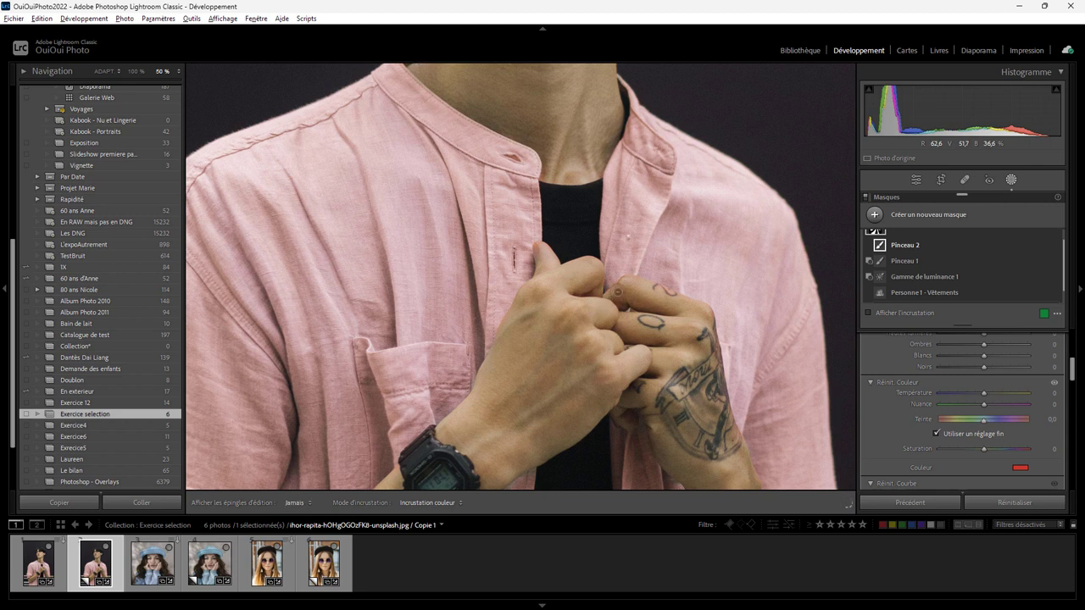
key("h")
key("h")
key("h")
key("h")
key("h")
left_click_drag(698, 342, 617, 221)
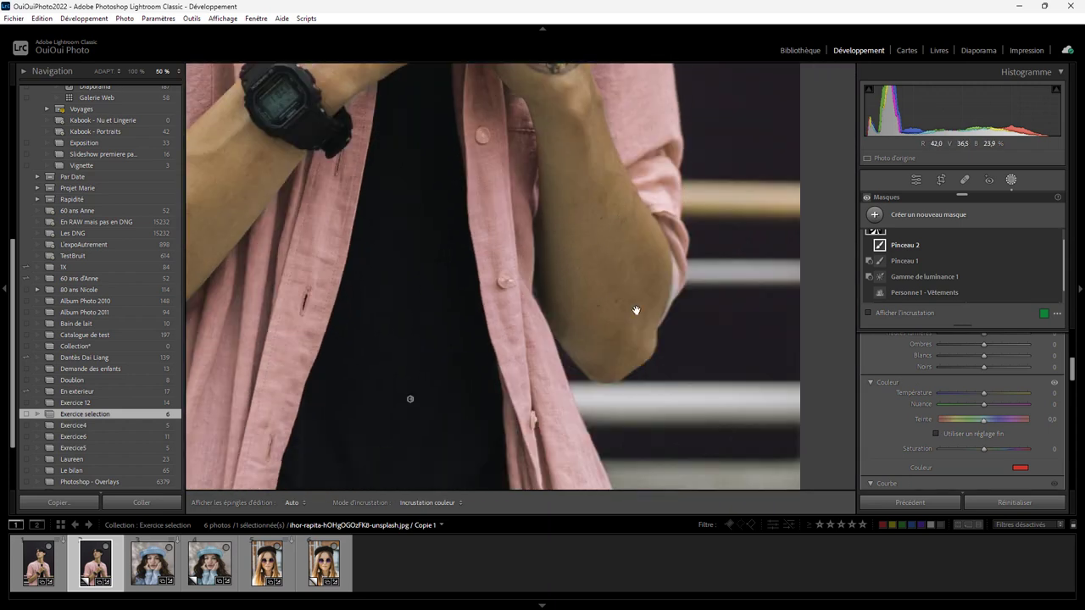
mouse_move(635, 310)
left_mouse_down()
mouse_move(605, 174)
mouse_move(739, 485)
left_mouse_up()
left_click_drag(635, 283, 674, 326)
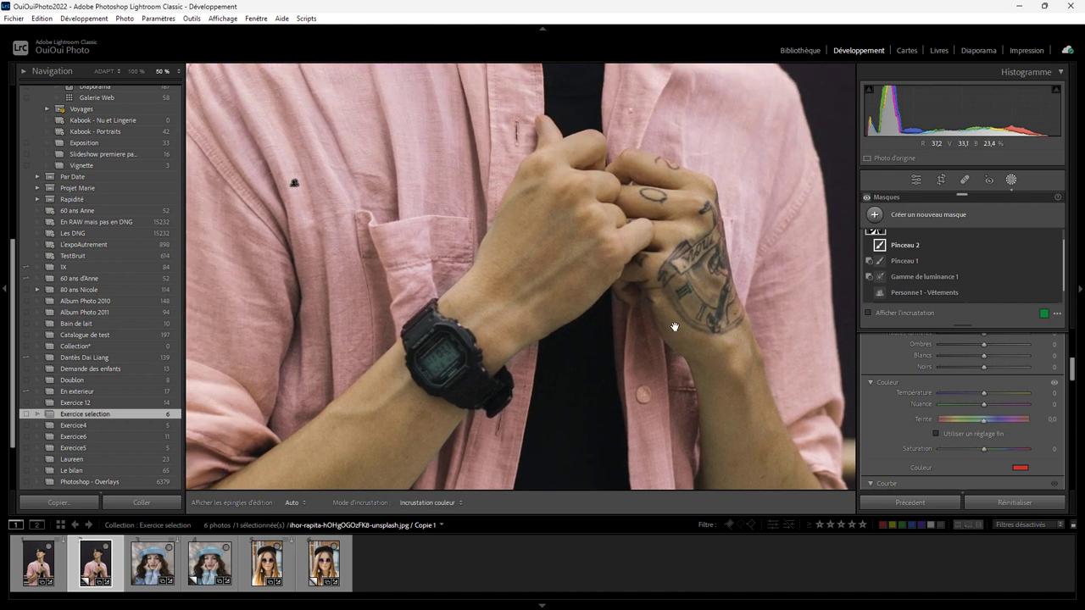
key("h")
key("h")
key("h")
left_click(899, 261)
key("h")
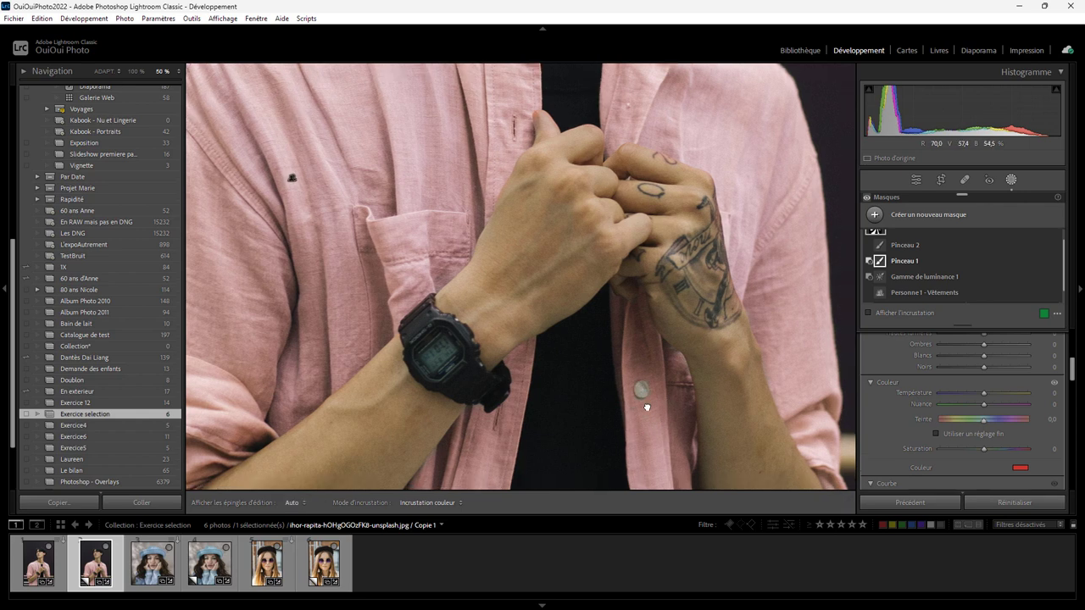
key("h")
left_click_drag(642, 387, 616, 99)
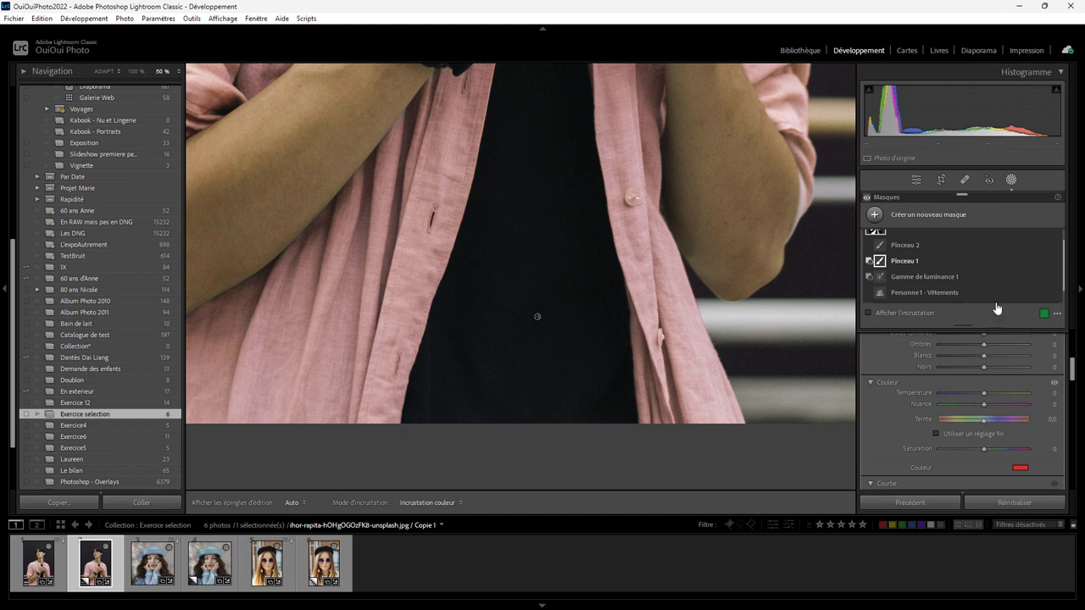
key("ctrl+minus")
key("ctrl+minus")
key("ctrl+minus")
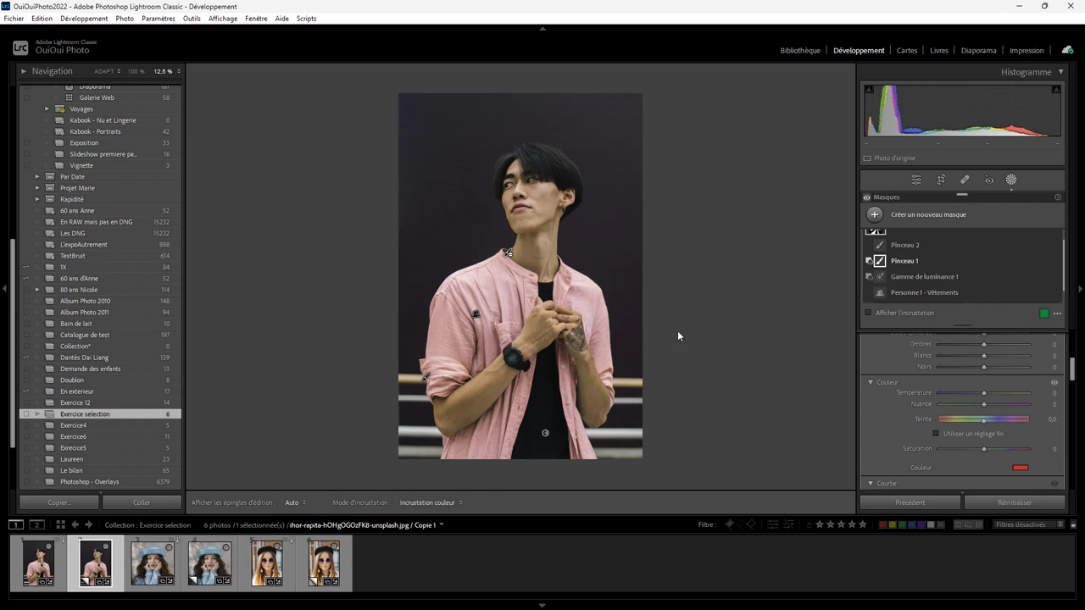
Zoom in on the shirt and undo the last Pinceau 1 brush change
key("ctrl+plus")
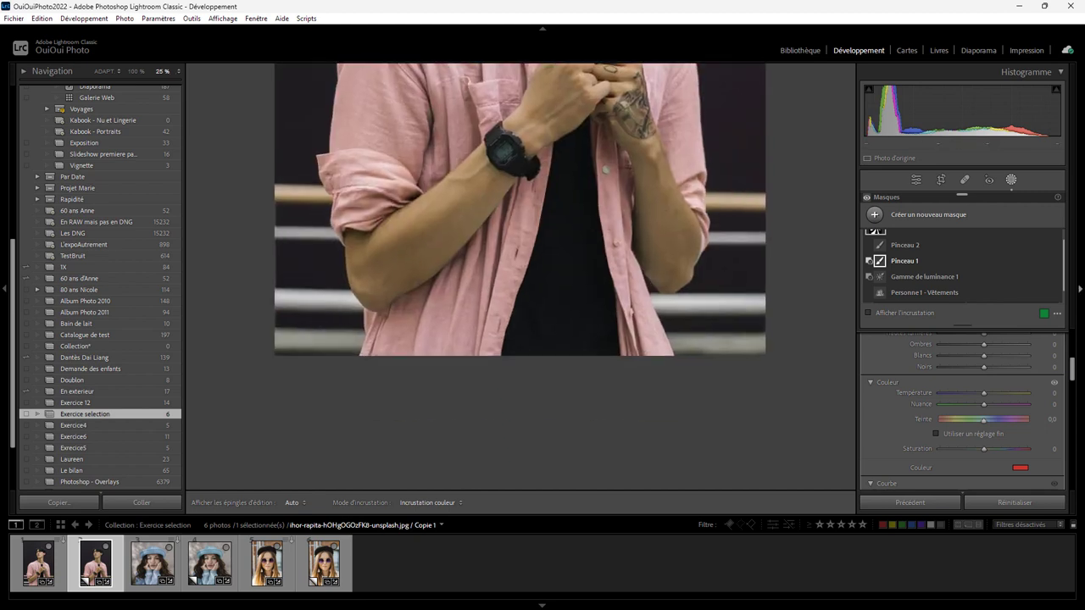
key("ctrl+plus")
key("ctrl+plus")
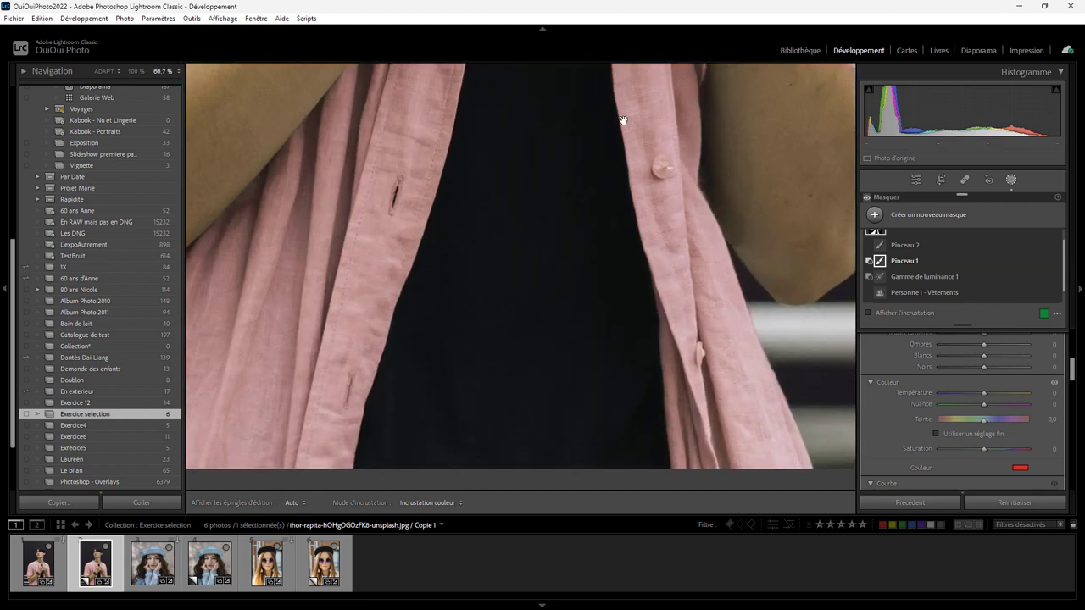
left_click_drag(646, 126, 585, 444)
key("ctrl+z")
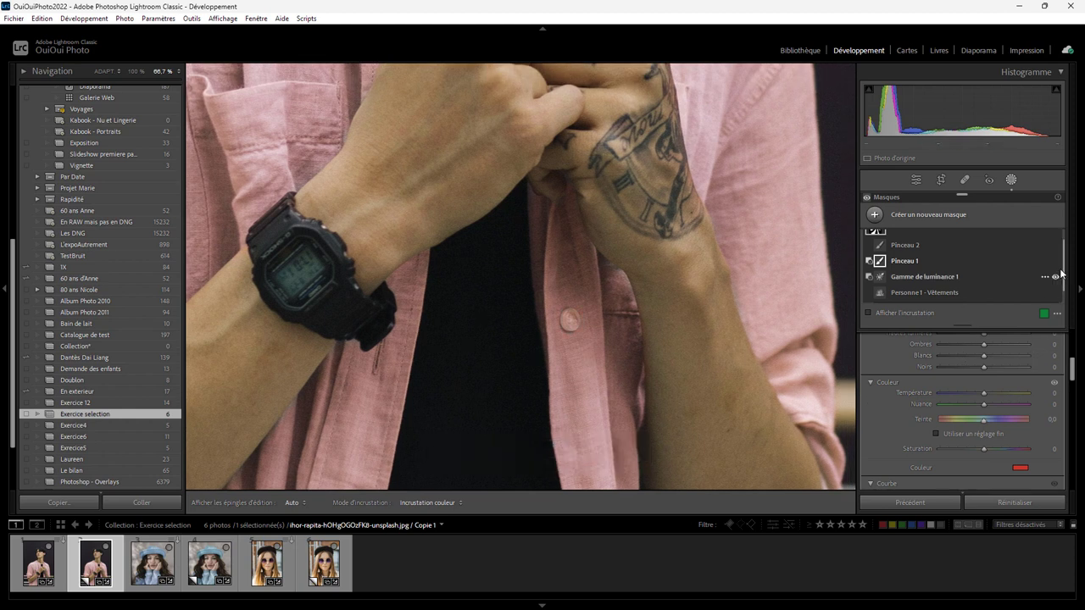
Subtract the shirt button from the mask with Soustraire > Objets
scroll(1064, 276, "down", 1)
left_click(1012, 292)
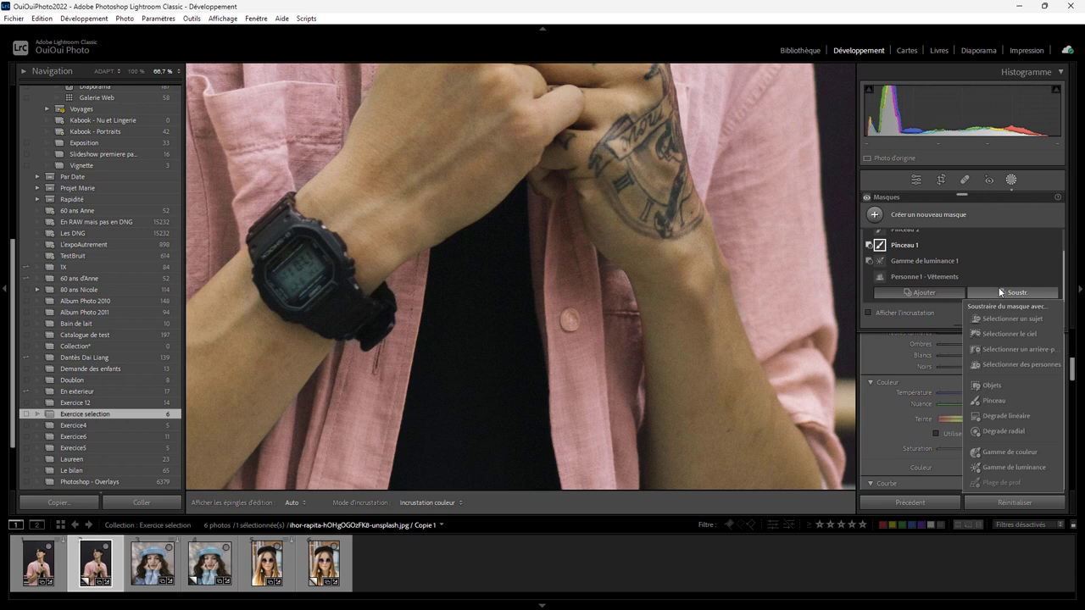
left_click(990, 387)
scroll(559, 339, "down", 5)
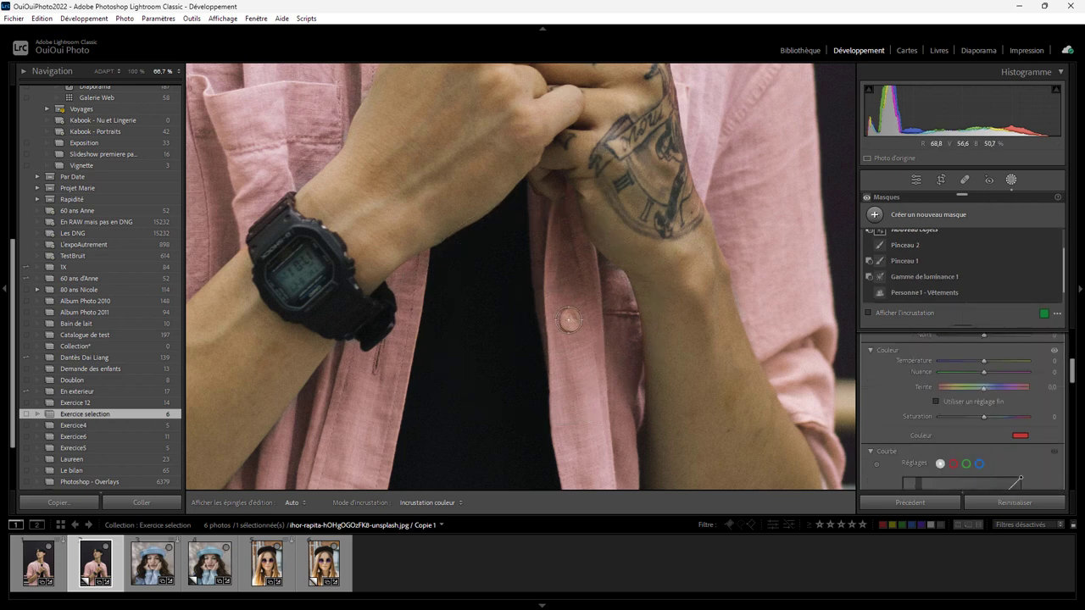
left_click(567, 320)
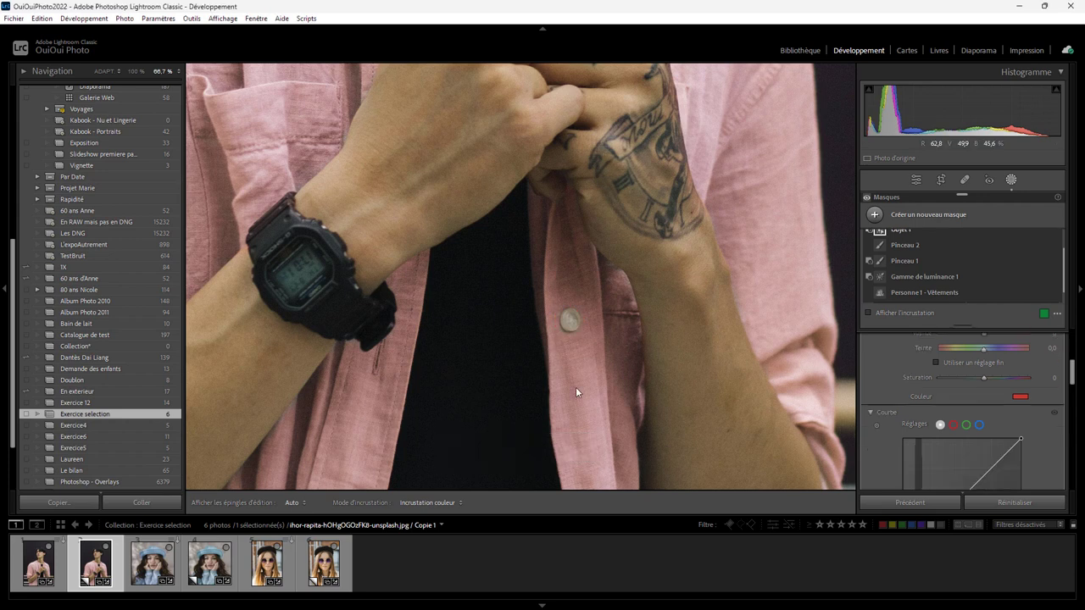
left_click_drag(592, 236, 596, 219)
scroll(596, 219, "down", 5)
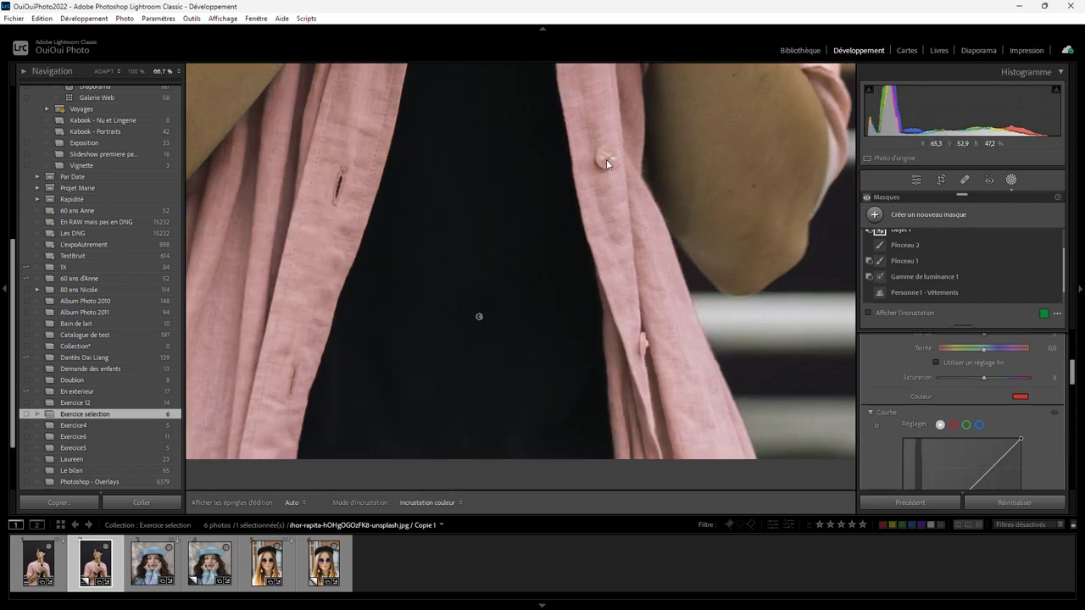
scroll(620, 174, "up", 5)
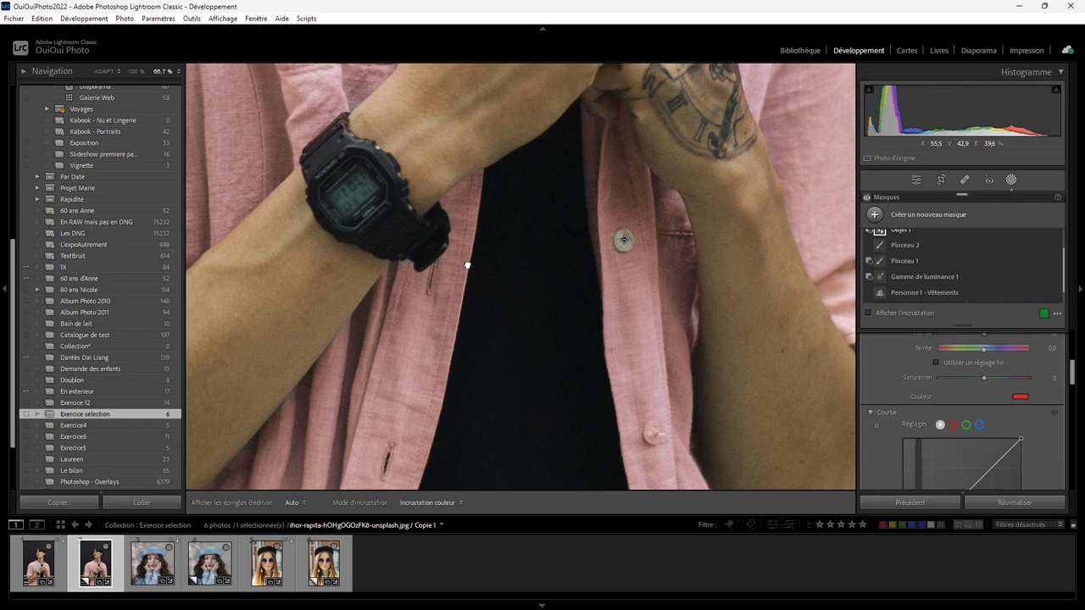
scroll(486, 290, "up", 5)
scroll(505, 238, "up", 5)
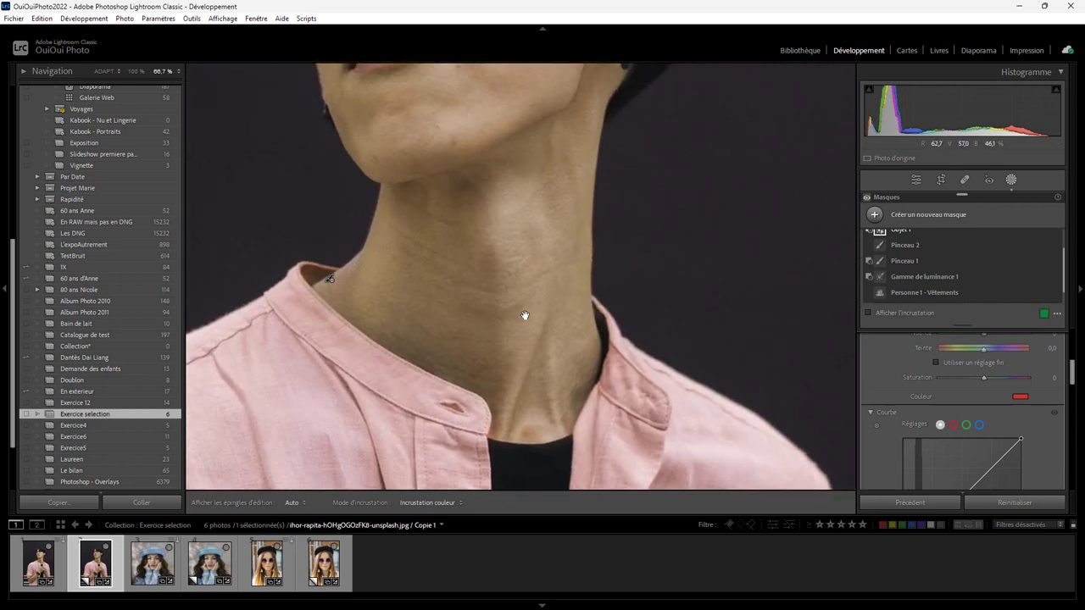
scroll(526, 314, "up", 5)
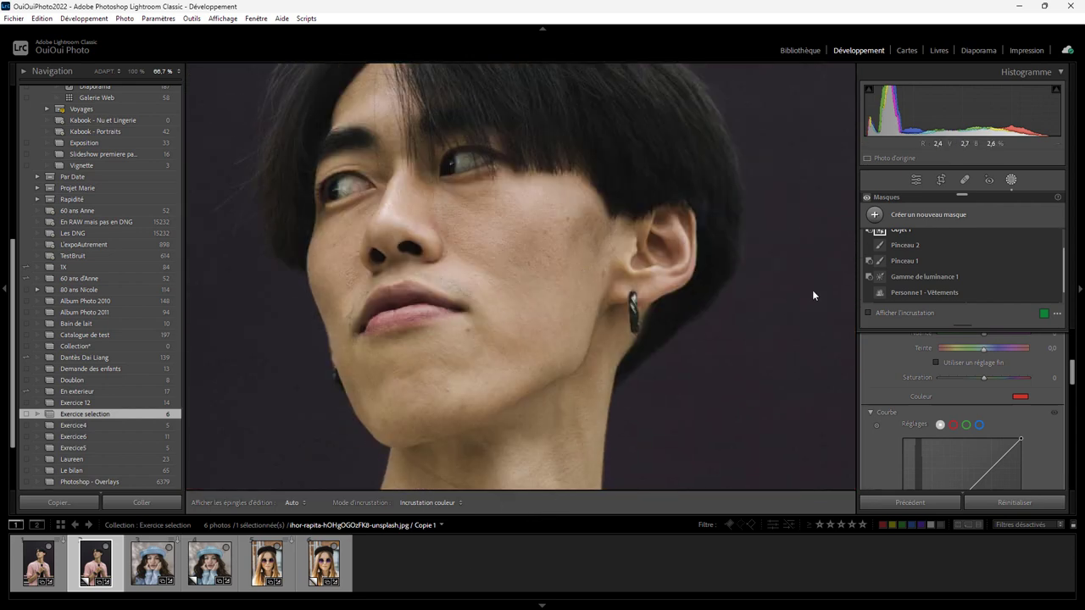
key("ctrl+minus")
key("ctrl+minus")
key("ctrl+minus")
key("ctrl+minus")
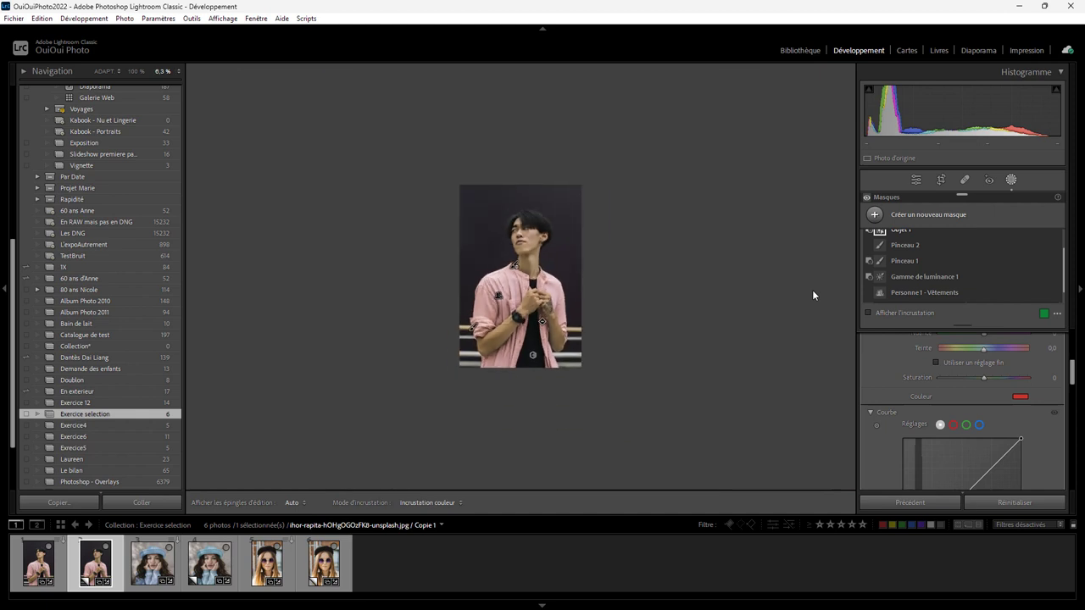